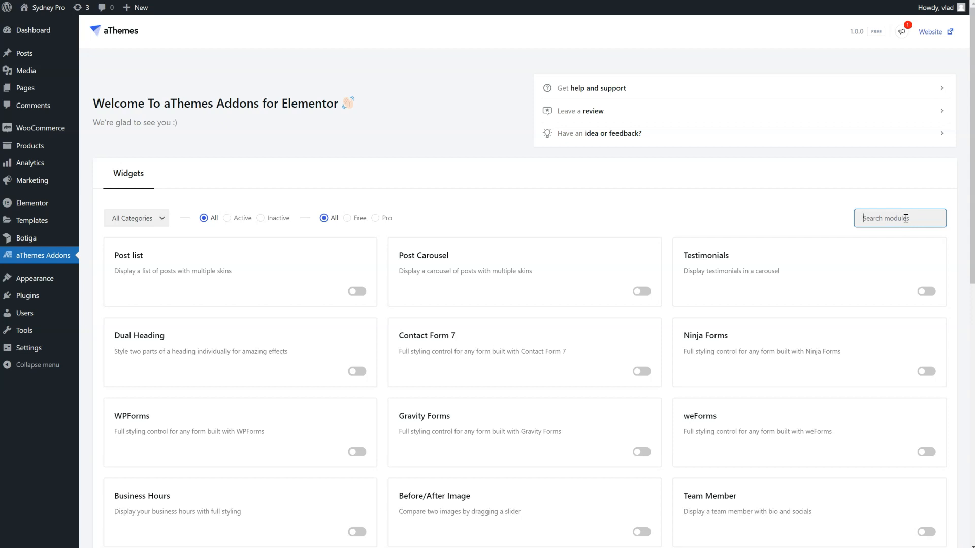
Enable the aThemes Call to Action widget, and place it in the page's empty container in the Elementor editor.
{"action": "type", "text": "call"}
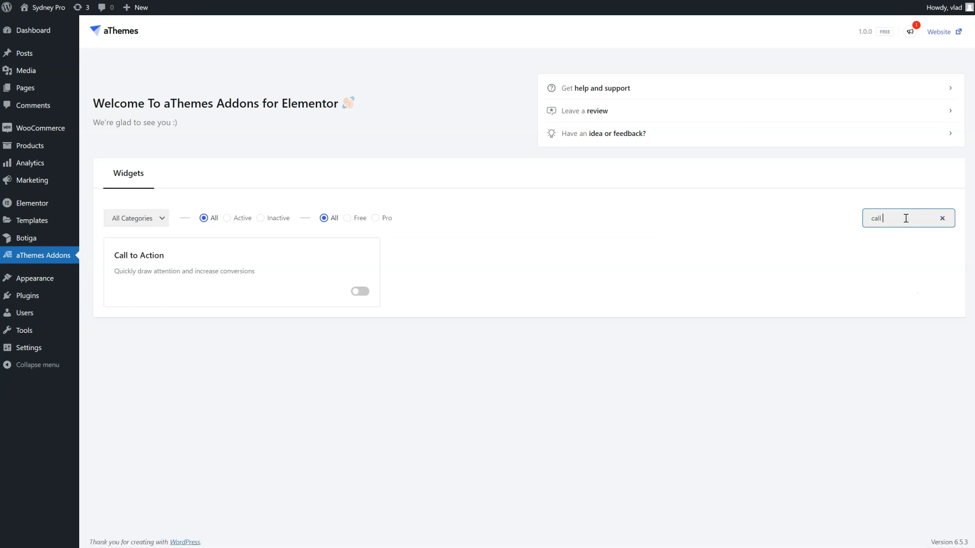
{"action": "left_click", "coordinate": [361, 292]}
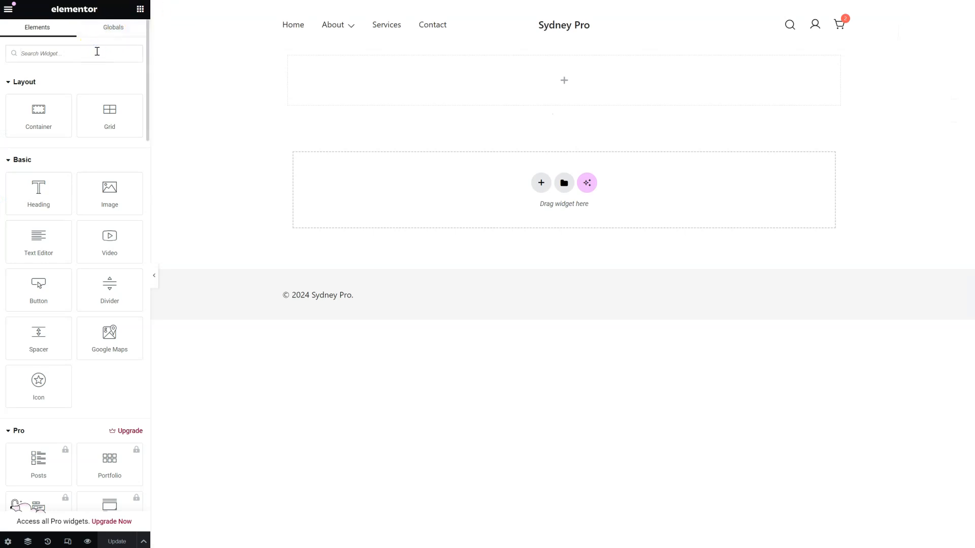
{"action": "type", "text": "call to"}
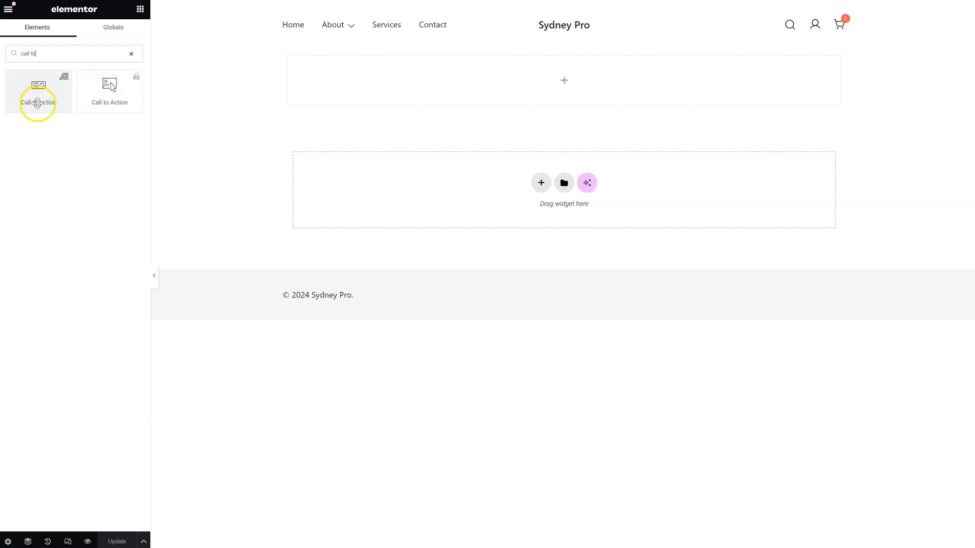
{"action": "left_click_drag", "start_coordinate": [37, 103], "coordinate": [409, 91]}
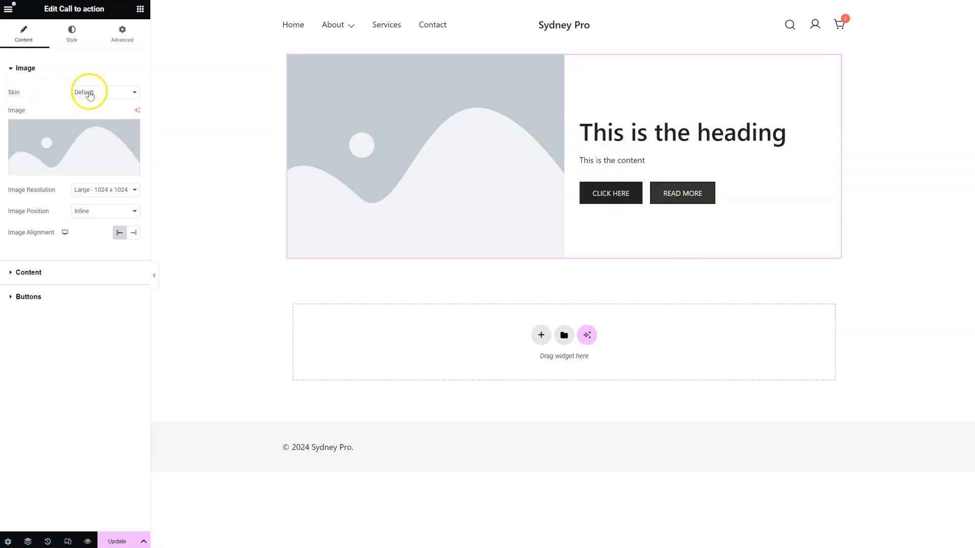
Try the Banner skin on the call to action and return it to the Default skin.
{"action": "left_click", "coordinate": [93, 92]}
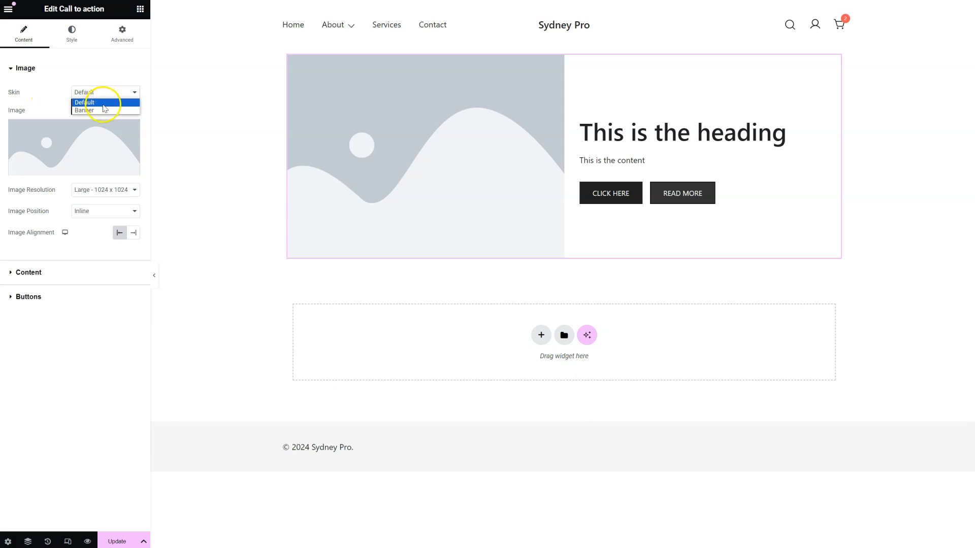
{"action": "left_click", "coordinate": [103, 111]}
{"action": "left_click", "coordinate": [104, 92]}
{"action": "left_click", "coordinate": [103, 100]}
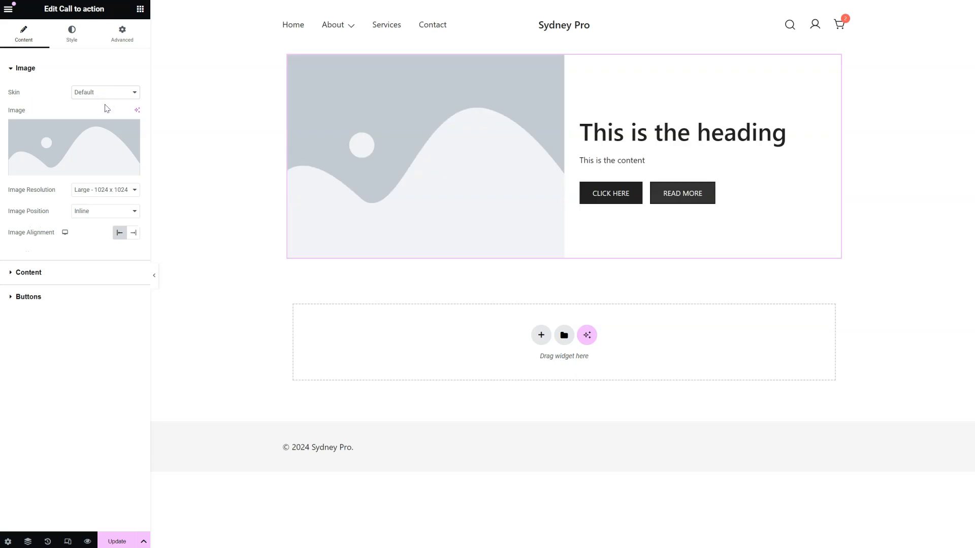
Set the call to action's image to the office lounge photo with the desk lamp from the media library.
{"action": "left_click", "coordinate": [84, 138]}
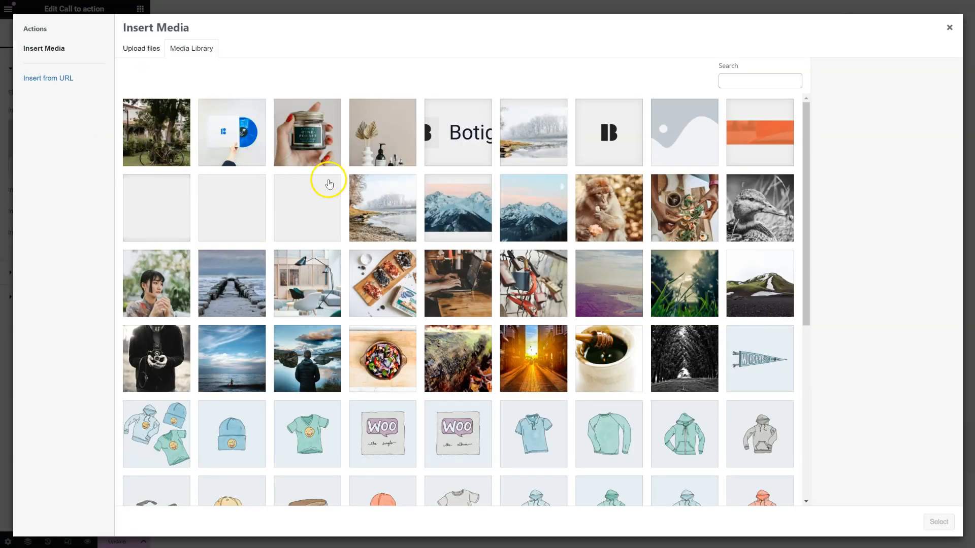
{"action": "left_click", "coordinate": [309, 281]}
{"action": "left_click", "coordinate": [939, 521]}
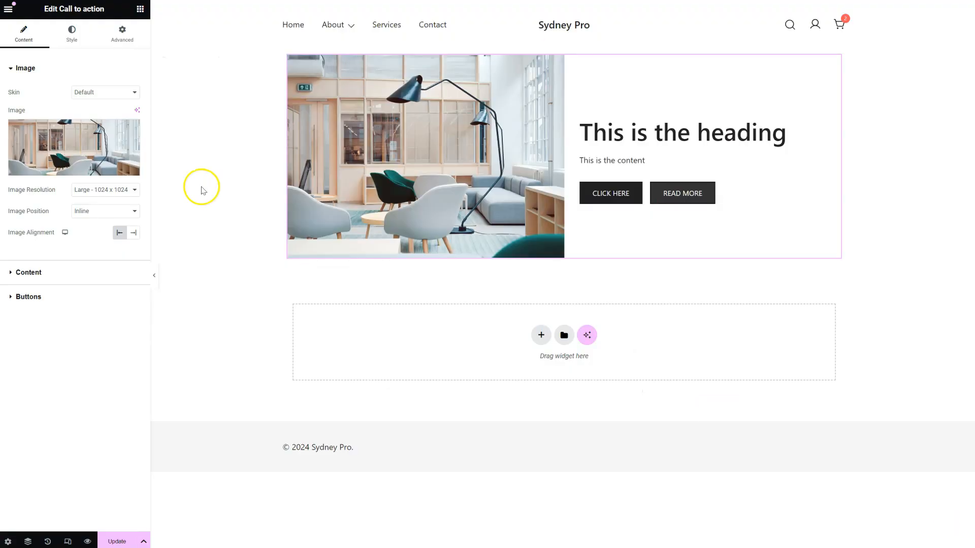
Try the Before image position on the call to action and return it to Inline.
{"action": "left_click", "coordinate": [108, 211]}
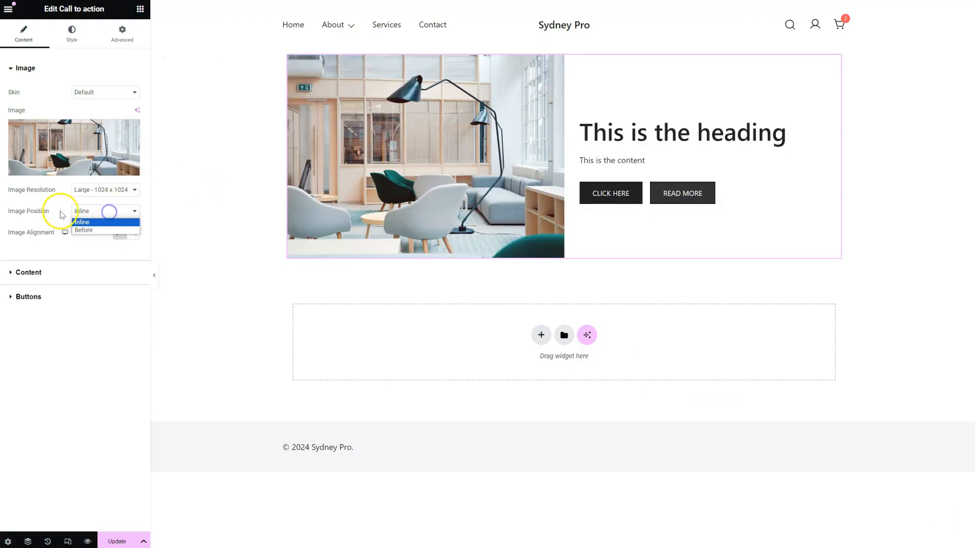
{"action": "left_click", "coordinate": [90, 231]}
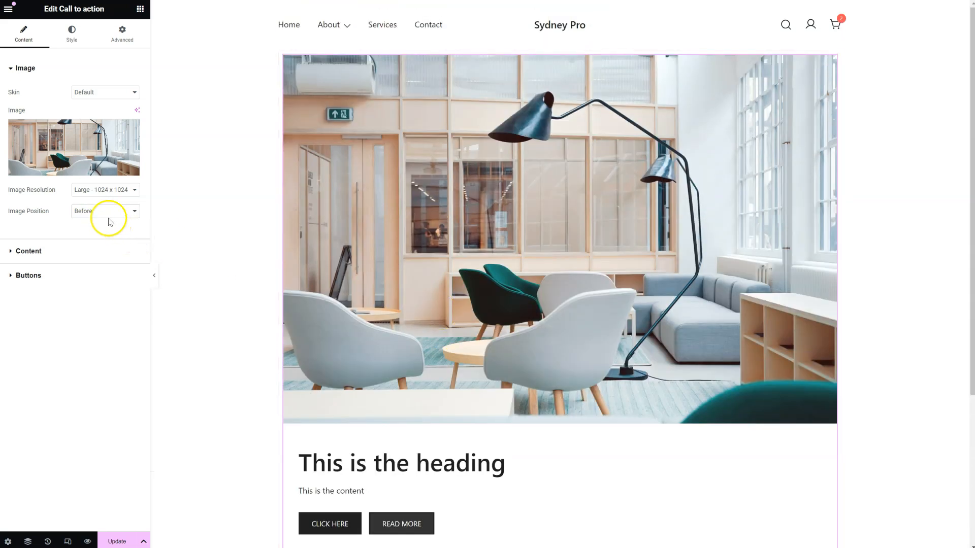
{"action": "left_click", "coordinate": [108, 217]}
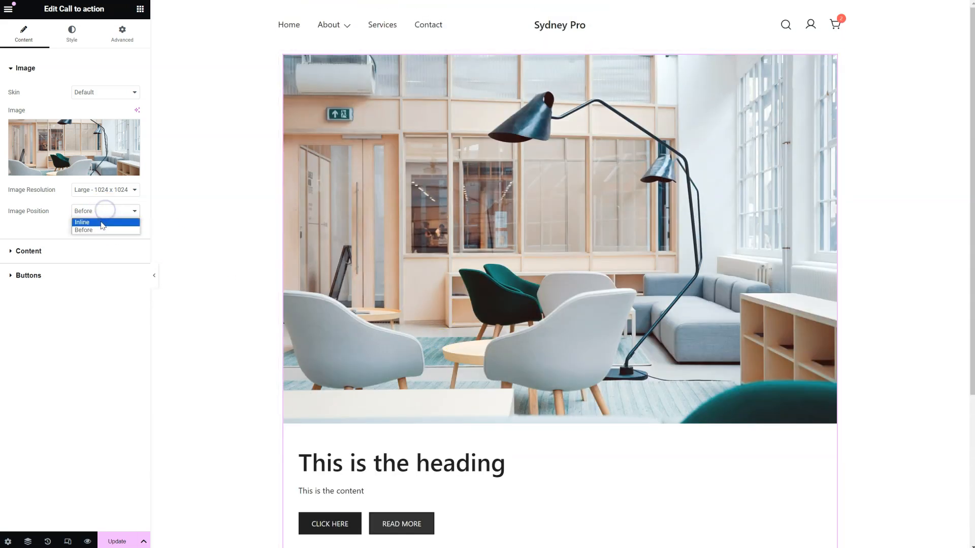
{"action": "left_click", "coordinate": [102, 222]}
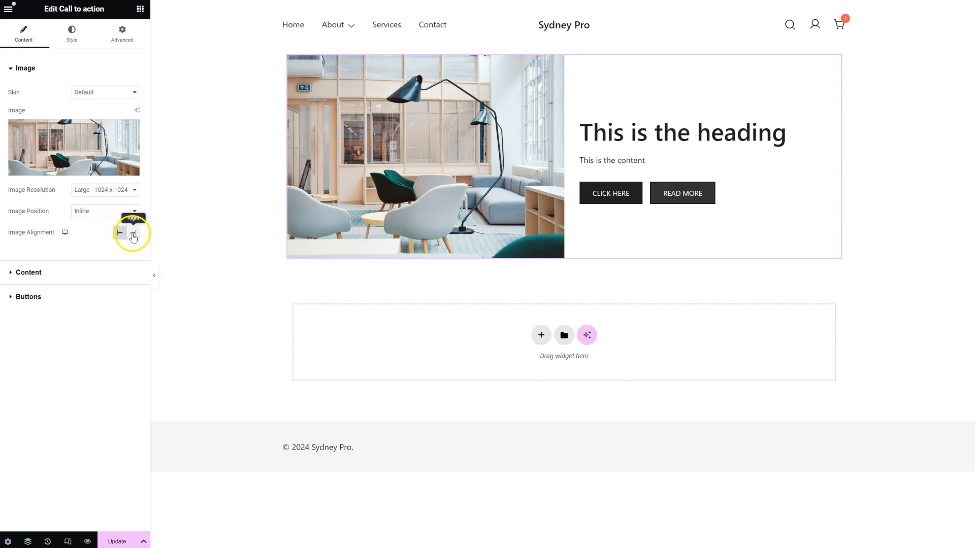
Try aligning the call to action's image right and restore its left alignment.
{"action": "left_click", "coordinate": [133, 234]}
{"action": "left_click", "coordinate": [119, 233]}
{"action": "left_click", "coordinate": [128, 234]}
{"action": "left_click", "coordinate": [119, 233]}
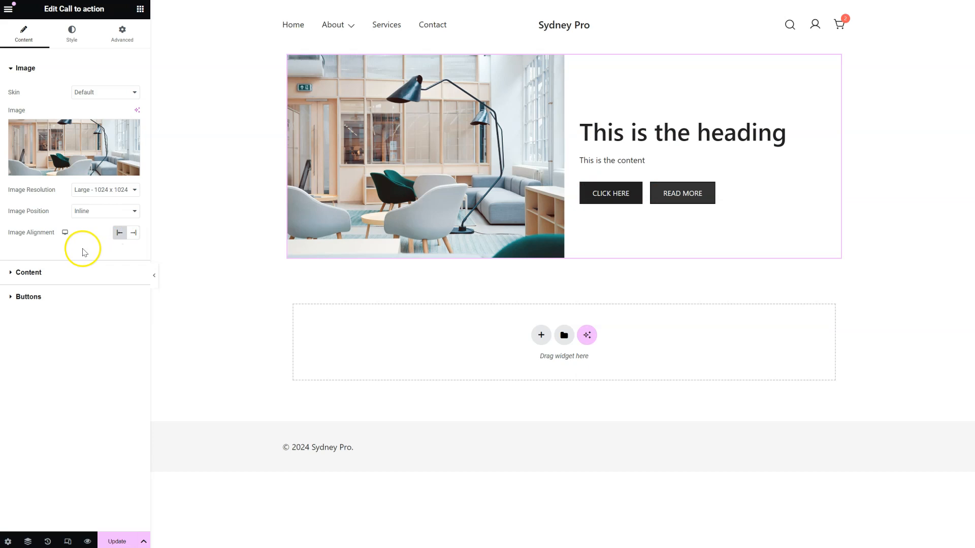
Set the content's icon type to Icon and use the Tablets icon from the icon library.
{"action": "left_click", "coordinate": [76, 274]}
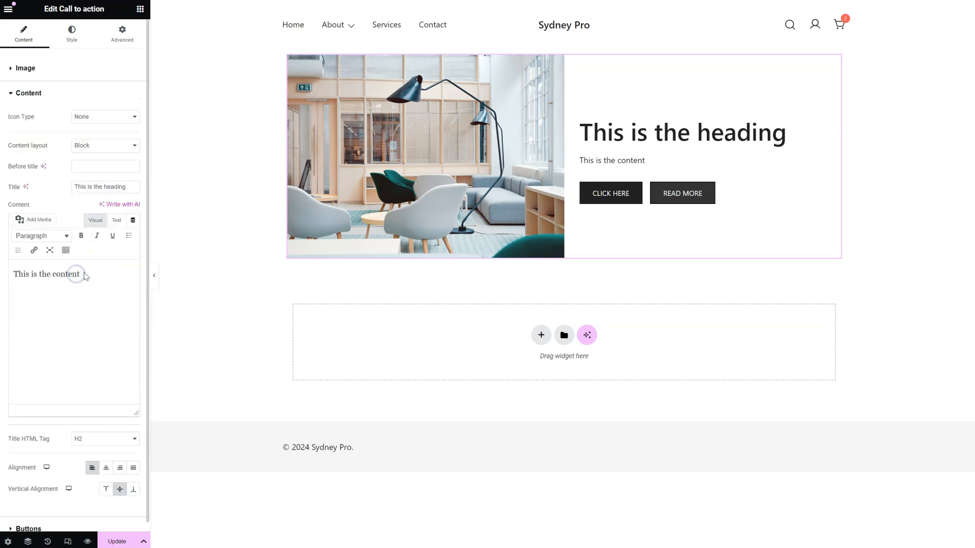
{"action": "left_click", "coordinate": [100, 118]}
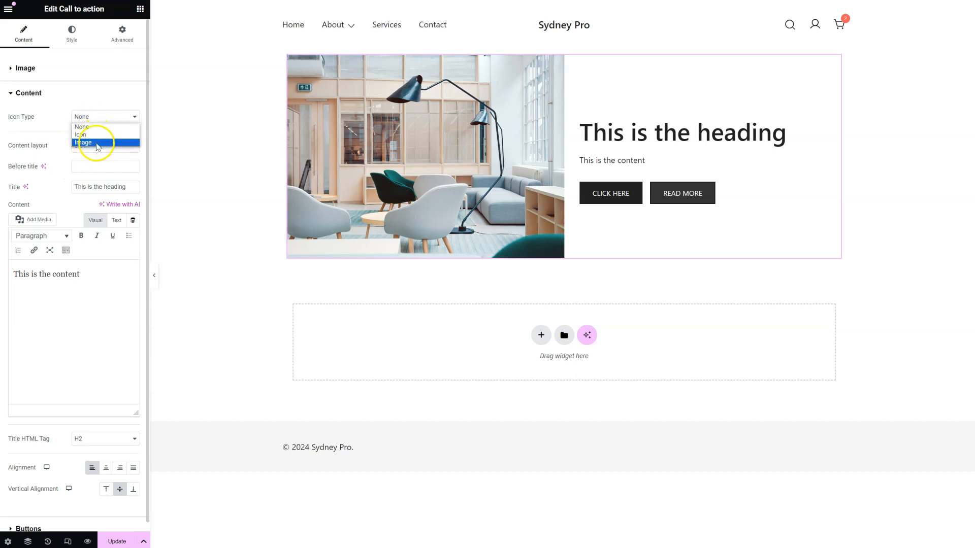
{"action": "left_click", "coordinate": [98, 135]}
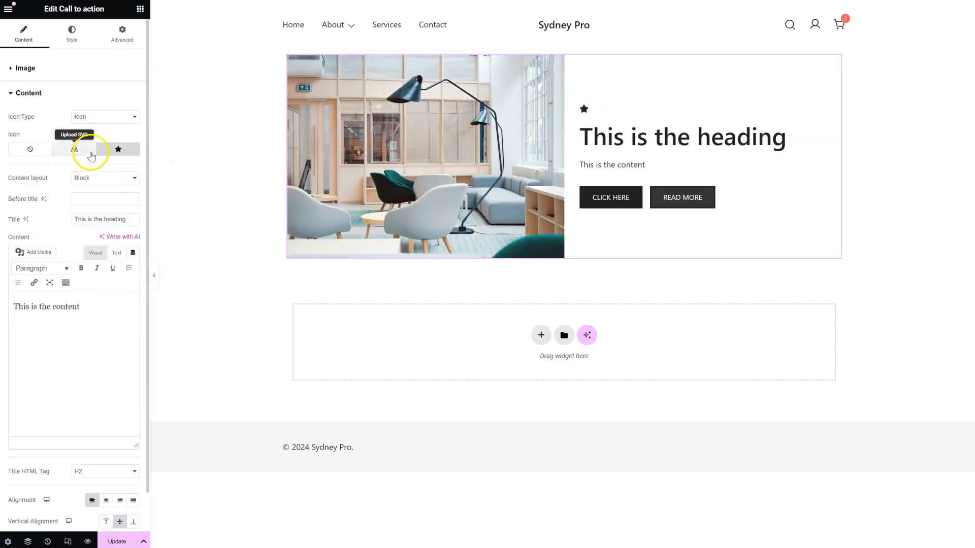
{"action": "left_click", "coordinate": [119, 149]}
{"action": "scroll", "coordinate": [538, 292], "scroll_direction": "down", "scroll_amount": 3}
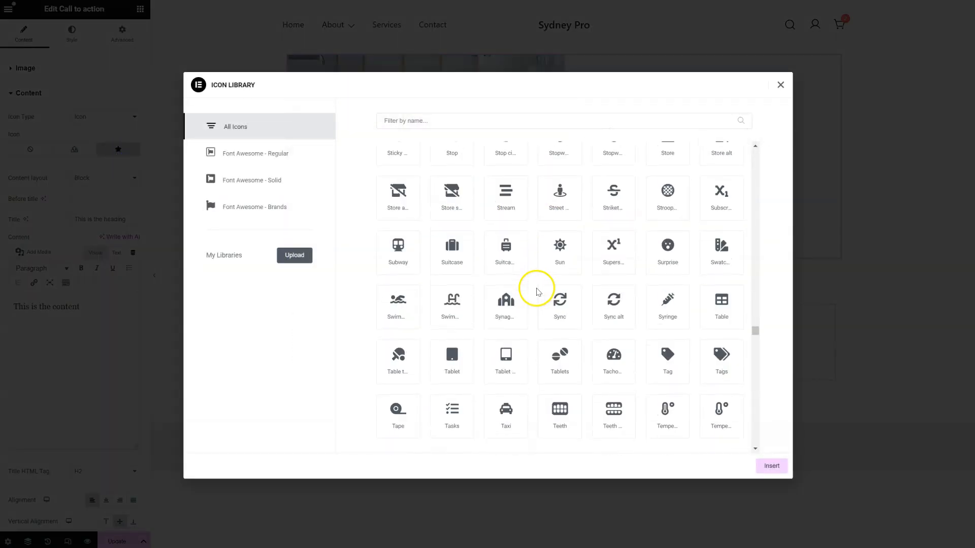
{"action": "left_click", "coordinate": [561, 358]}
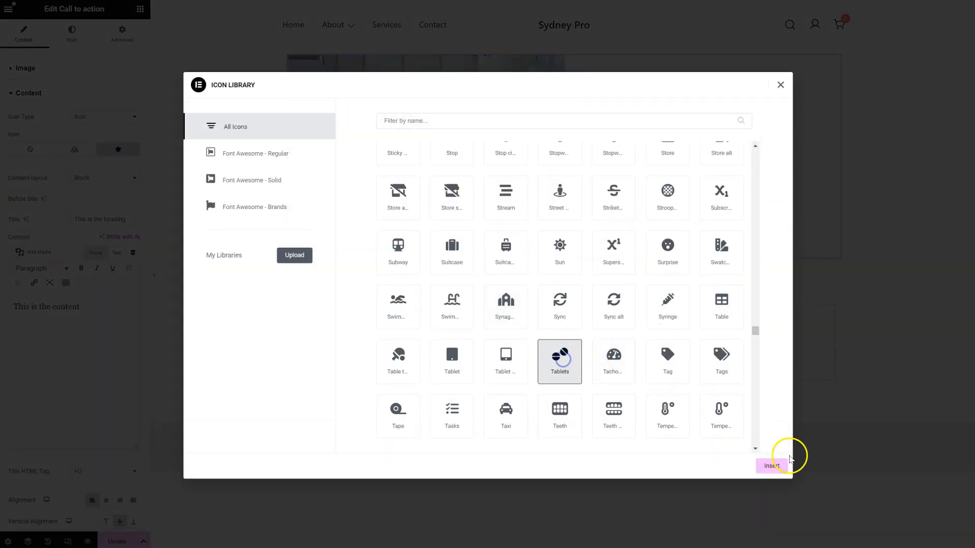
{"action": "left_click", "coordinate": [773, 465]}
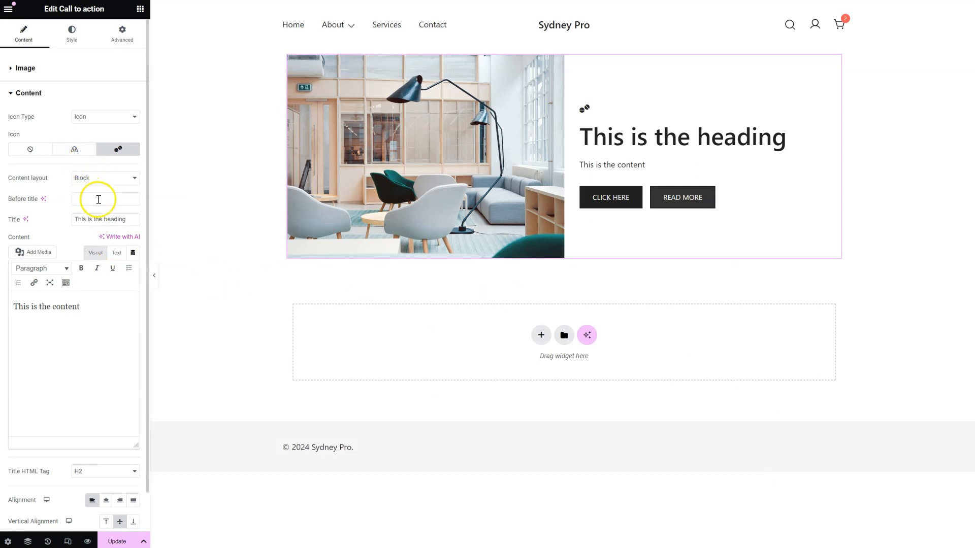
Add the text "Before the title" above the call to action's heading.
{"action": "left_click", "coordinate": [99, 161]}
{"action": "type", "text": "Before the title"}
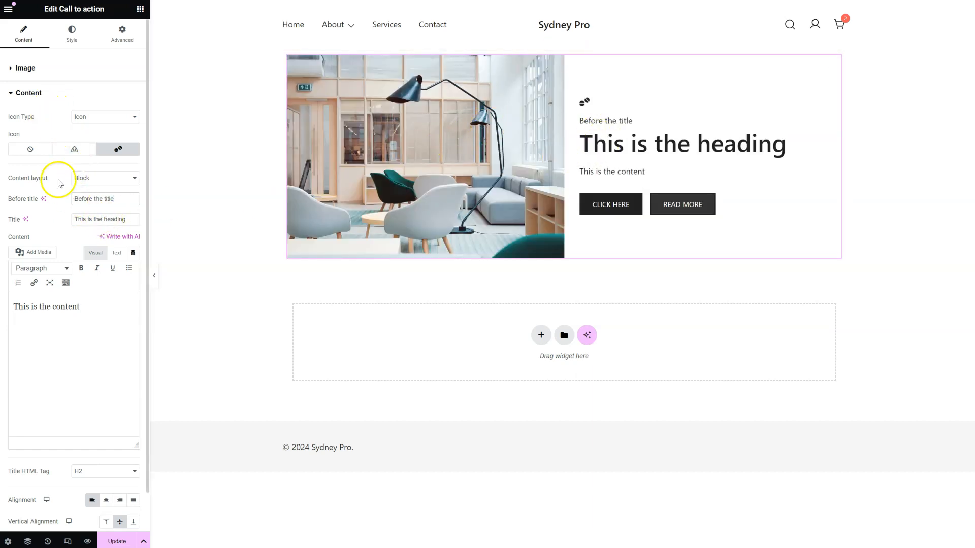
Look at the title HTML tag options, and try center, right and justified content alignment before restoring left.
{"action": "scroll", "coordinate": [63, 201], "scroll_direction": "down", "scroll_amount": 1}
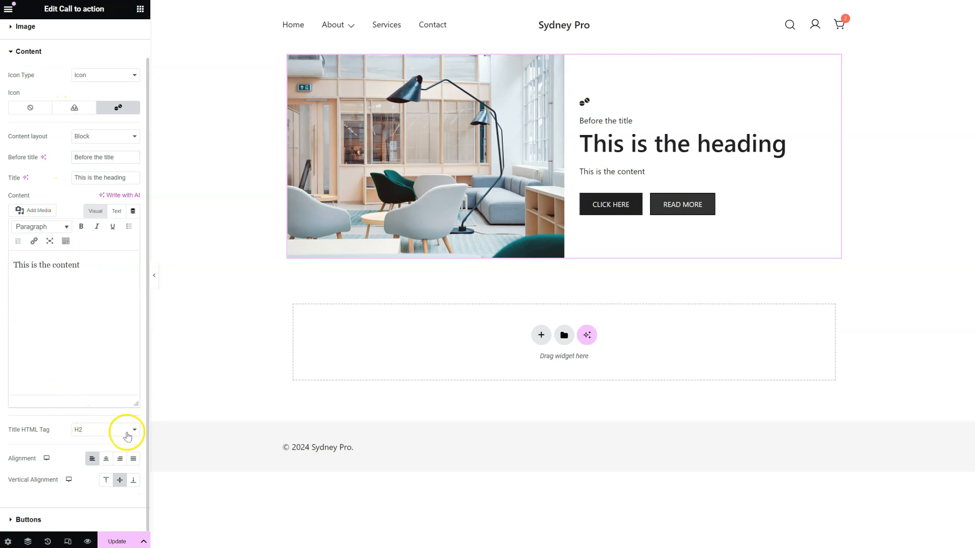
{"action": "left_click", "coordinate": [100, 432]}
{"action": "left_click", "coordinate": [100, 429]}
{"action": "left_click", "coordinate": [108, 462]}
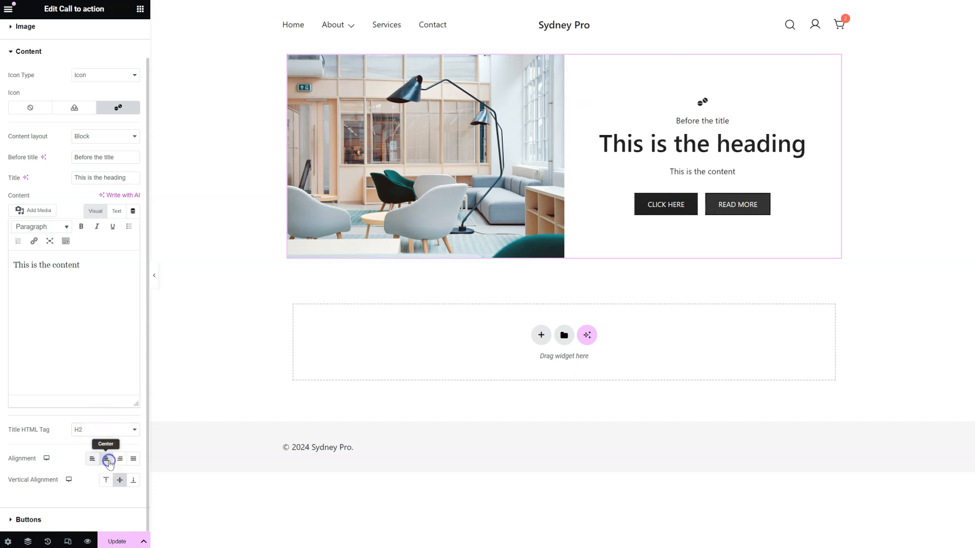
{"action": "left_click", "coordinate": [92, 459]}
{"action": "left_click", "coordinate": [106, 460]}
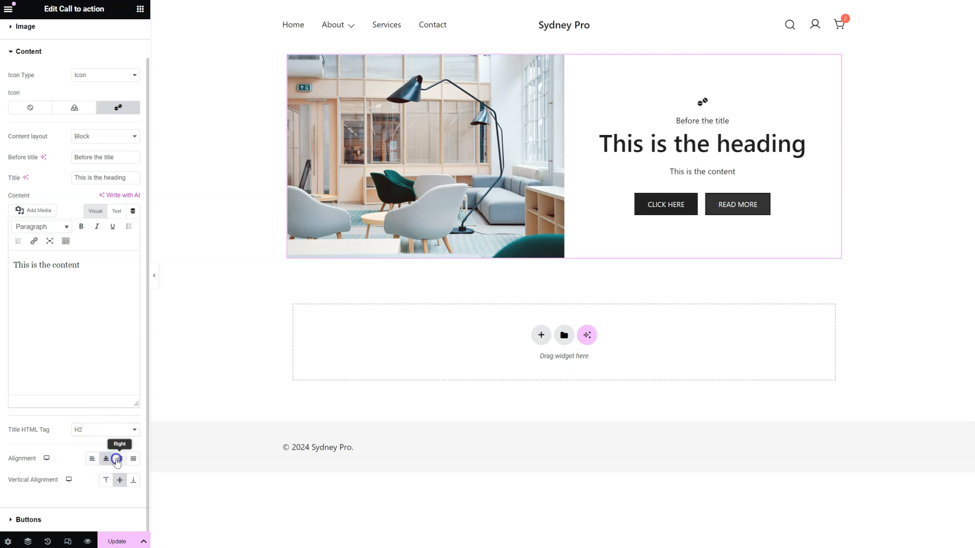
{"action": "left_click", "coordinate": [120, 460]}
{"action": "left_click", "coordinate": [132, 459]}
{"action": "left_click", "coordinate": [106, 459]}
{"action": "left_click", "coordinate": [92, 459]}
Try top and bottom vertical alignment for the content and restore middle.
{"action": "left_click", "coordinate": [106, 479]}
{"action": "left_click", "coordinate": [119, 481]}
{"action": "left_click", "coordinate": [133, 481]}
{"action": "left_click", "coordinate": [122, 481]}
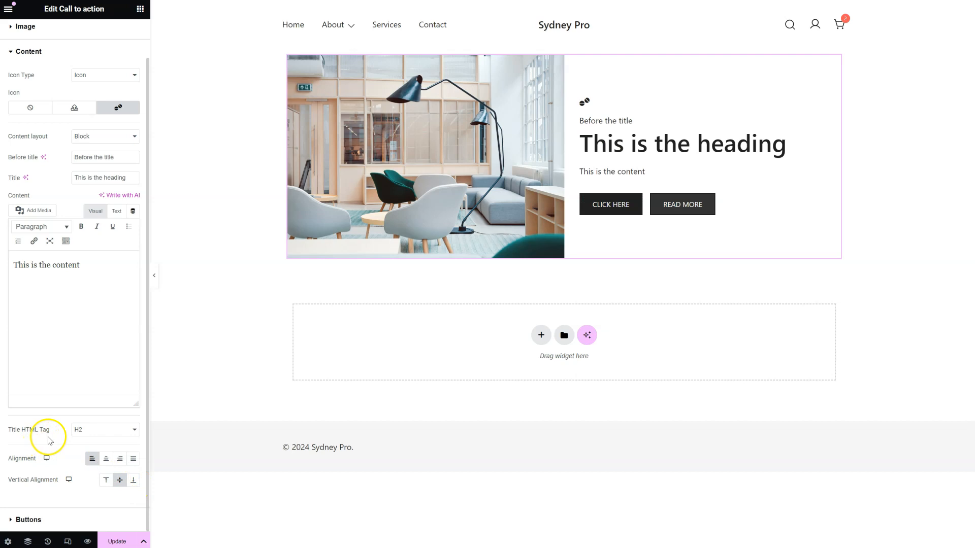
Try showing only one button in the call to action and restore two buttons.
{"action": "left_click", "coordinate": [54, 518]}
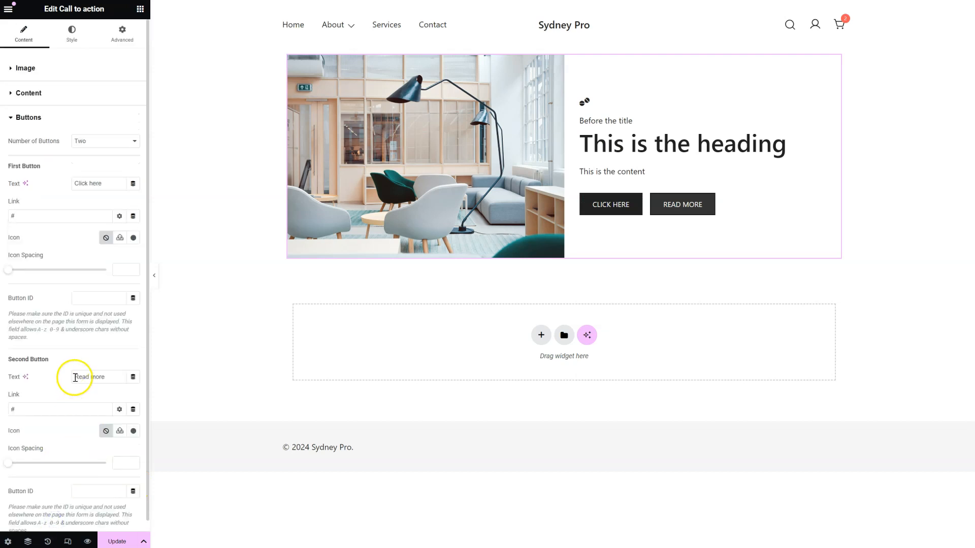
{"action": "scroll", "coordinate": [75, 377], "scroll_direction": "down", "scroll_amount": 1}
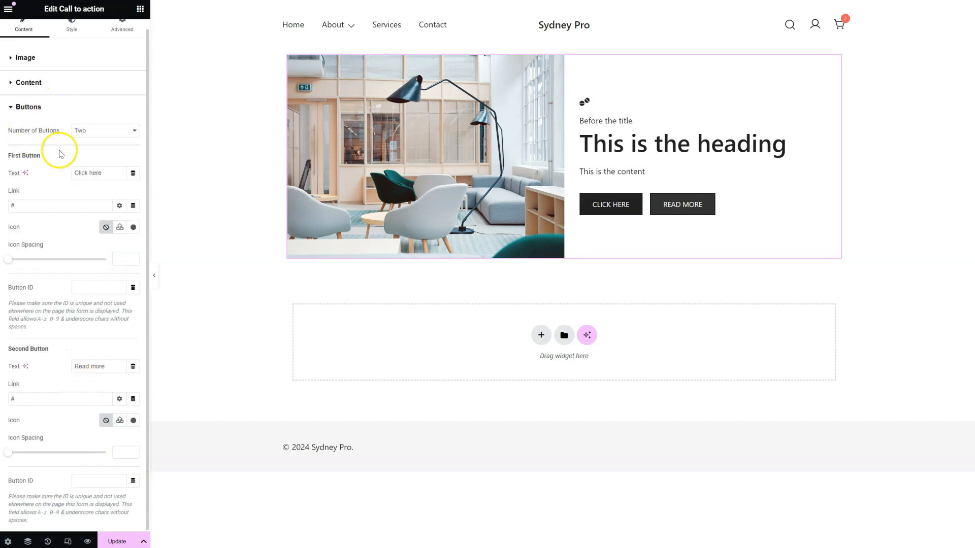
{"action": "left_click", "coordinate": [94, 131]}
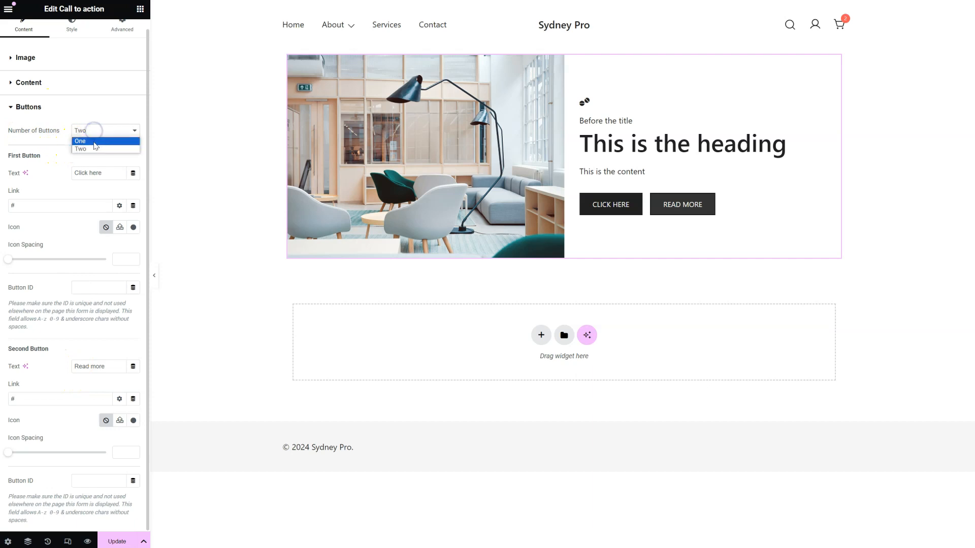
{"action": "left_click", "coordinate": [94, 142]}
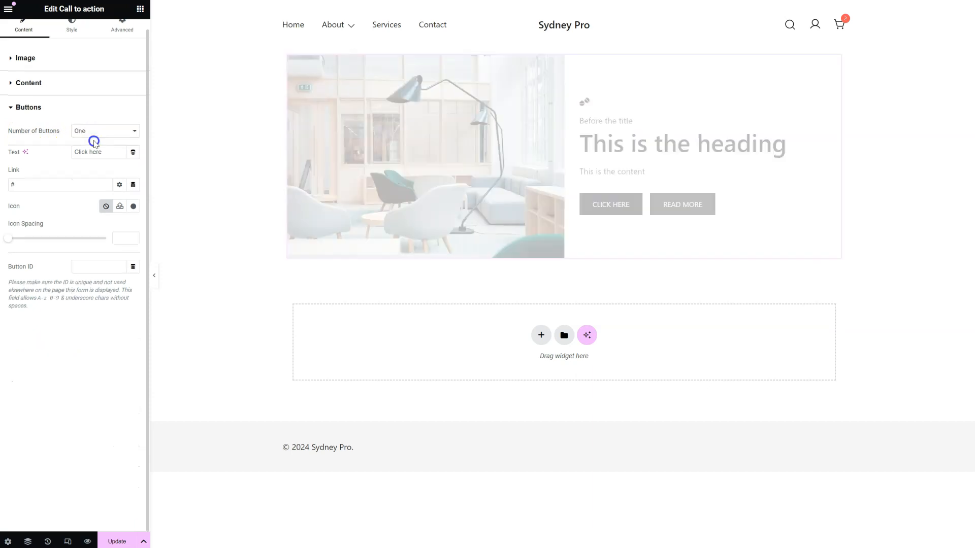
{"action": "left_click", "coordinate": [102, 142]}
{"action": "left_click", "coordinate": [100, 158]}
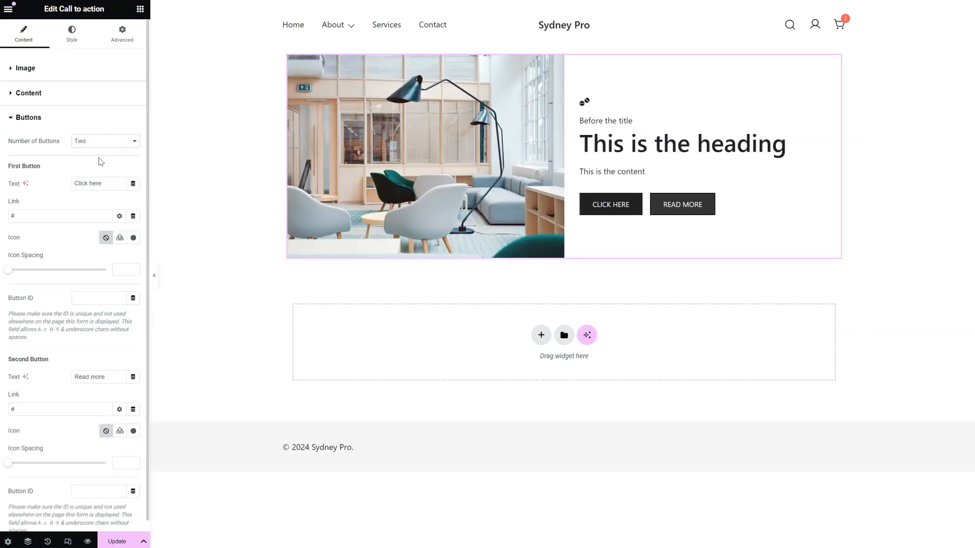
Add the Bell icon to the first button and set its icon spacing to 10.
{"action": "scroll", "coordinate": [88, 163], "scroll_direction": "down", "scroll_amount": 1}
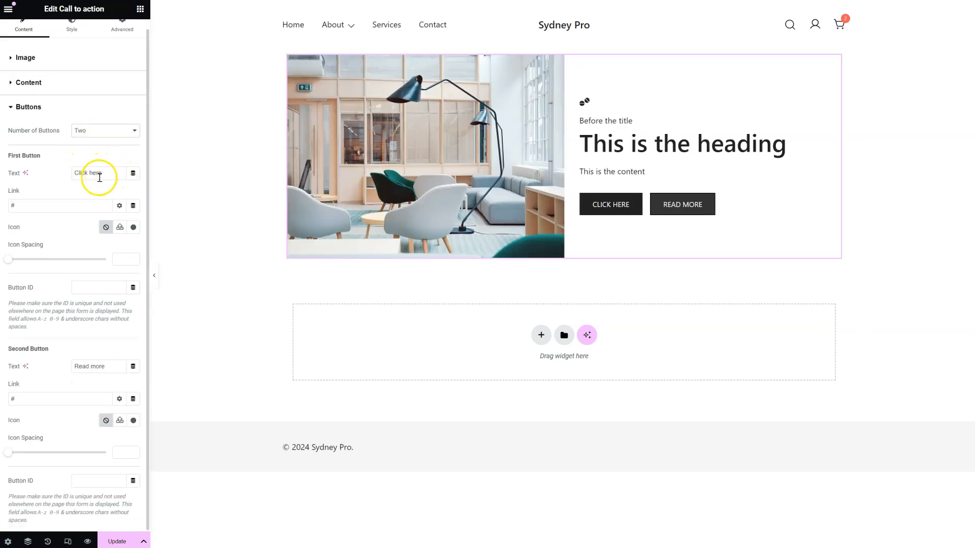
{"action": "left_click", "coordinate": [131, 228]}
{"action": "left_click", "coordinate": [395, 242]}
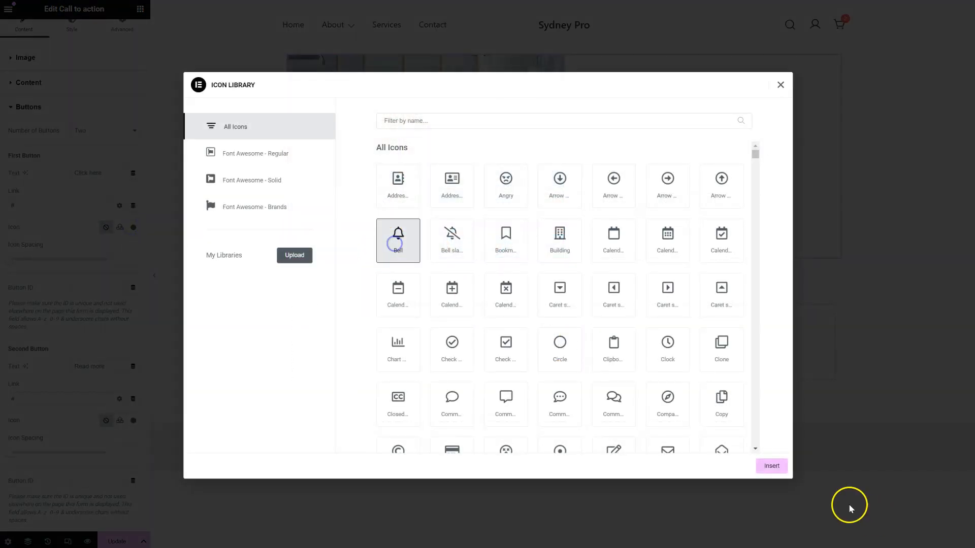
{"action": "left_click", "coordinate": [766, 465]}
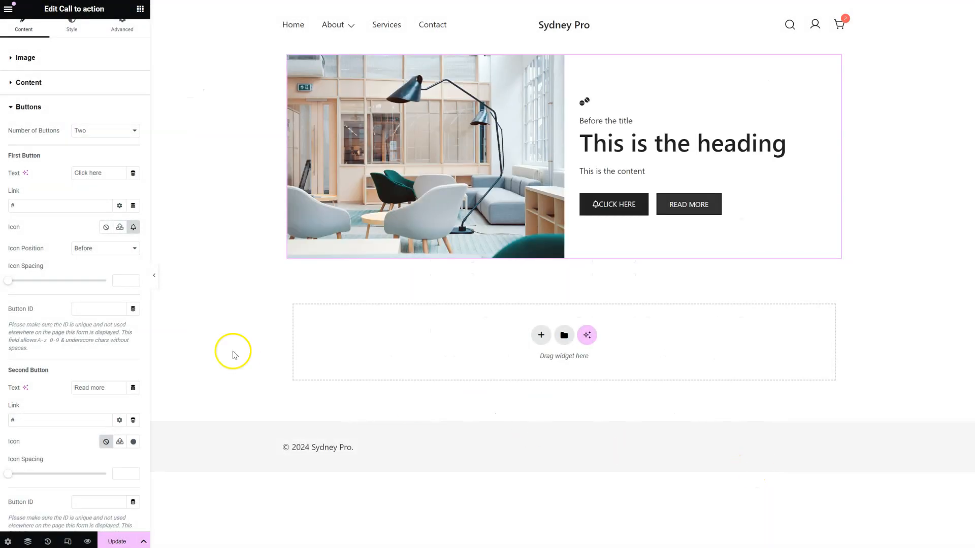
{"action": "left_click_drag", "start_coordinate": [12, 283], "coordinate": [31, 283]}
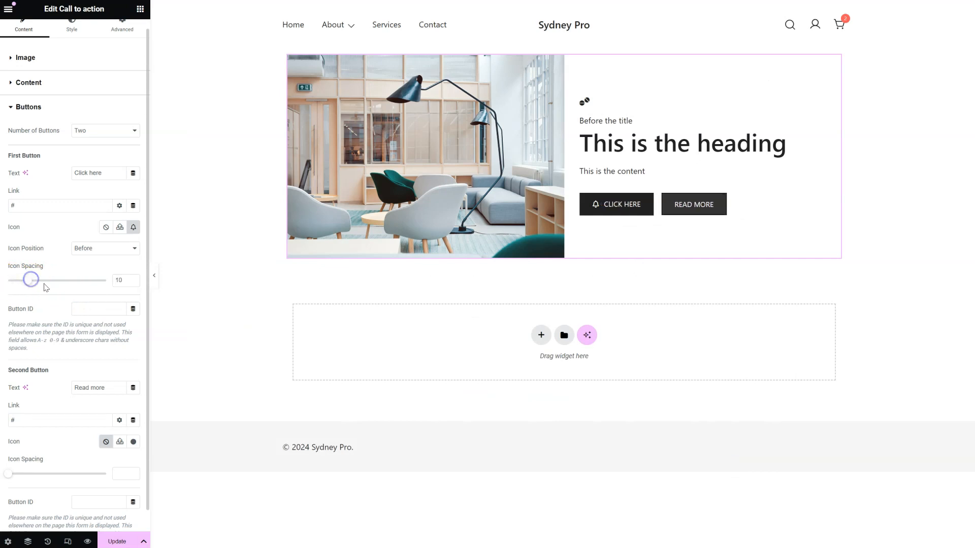
Add the Edit icon to the second button, with an icon spacing of 10 and its position set to After.
{"action": "scroll", "coordinate": [68, 322], "scroll_direction": "down", "scroll_amount": 1}
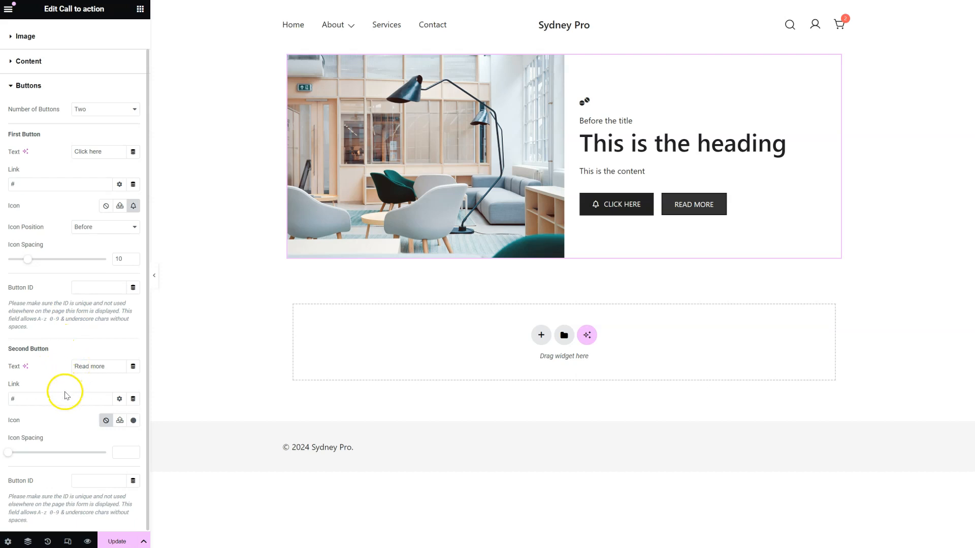
{"action": "left_click", "coordinate": [133, 420]}
{"action": "scroll", "coordinate": [544, 321], "scroll_direction": "down", "scroll_amount": 2}
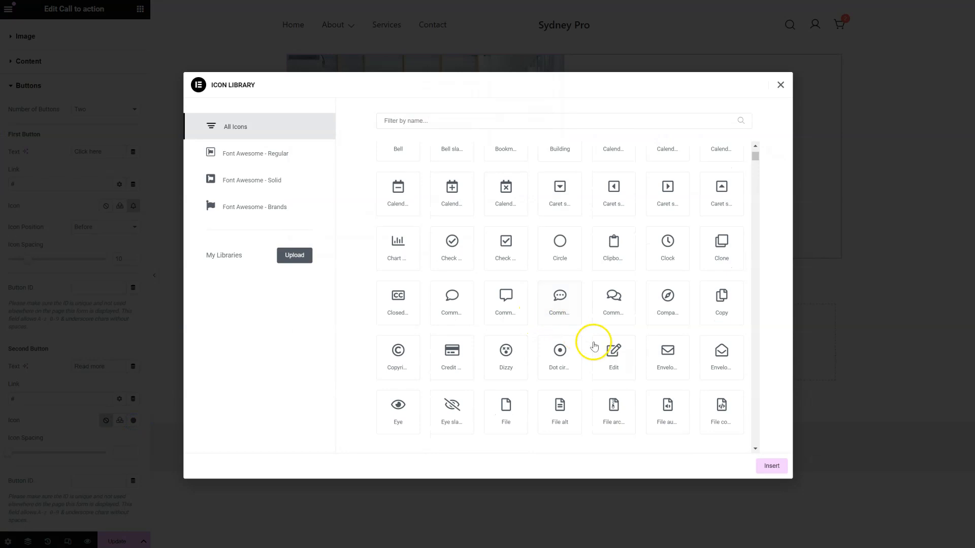
{"action": "left_click", "coordinate": [615, 354]}
{"action": "left_click", "coordinate": [786, 467]}
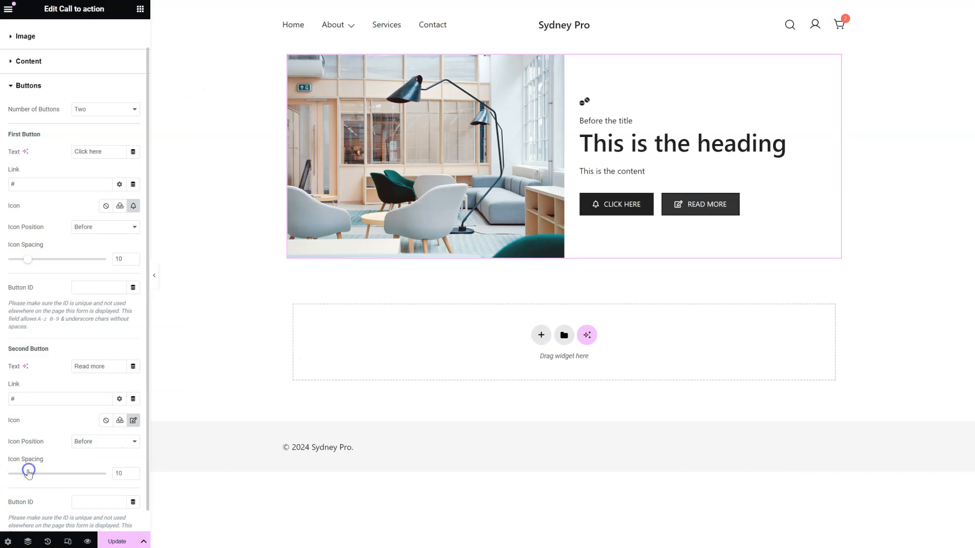
{"action": "left_click", "coordinate": [81, 442]}
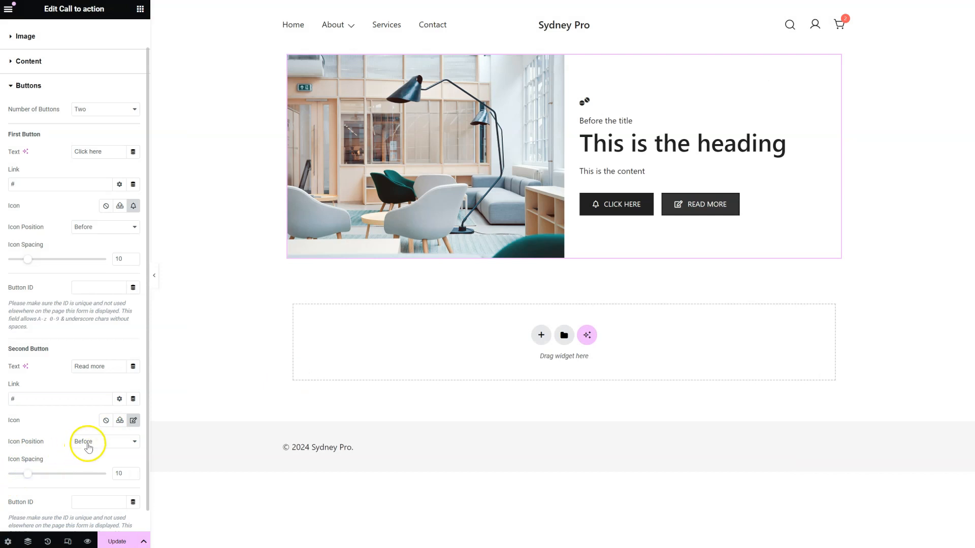
{"action": "left_click", "coordinate": [89, 460]}
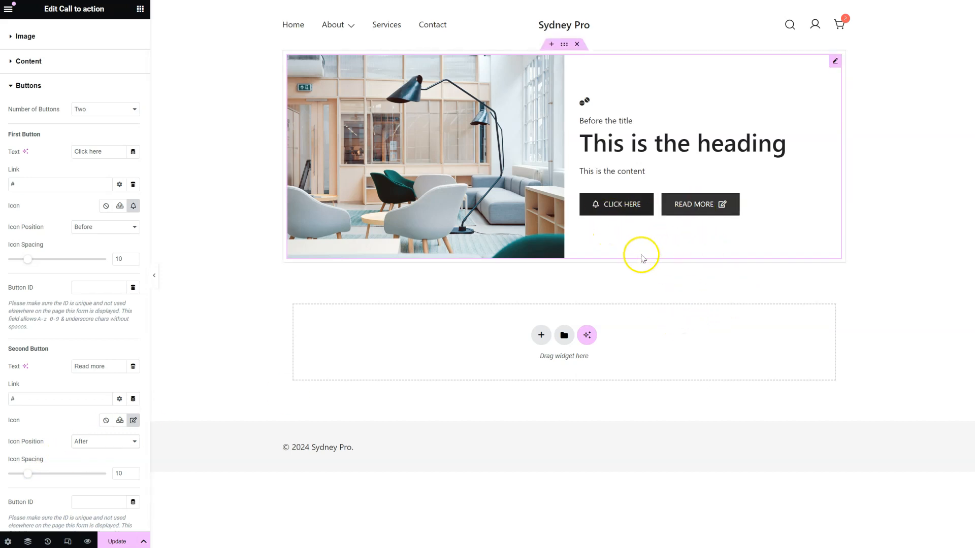
Switch the call to action's skin to Banner in the image settings.
{"action": "scroll", "coordinate": [93, 361], "scroll_direction": "down", "scroll_amount": 1}
{"action": "scroll", "coordinate": [96, 365], "scroll_direction": "up", "scroll_amount": 2}
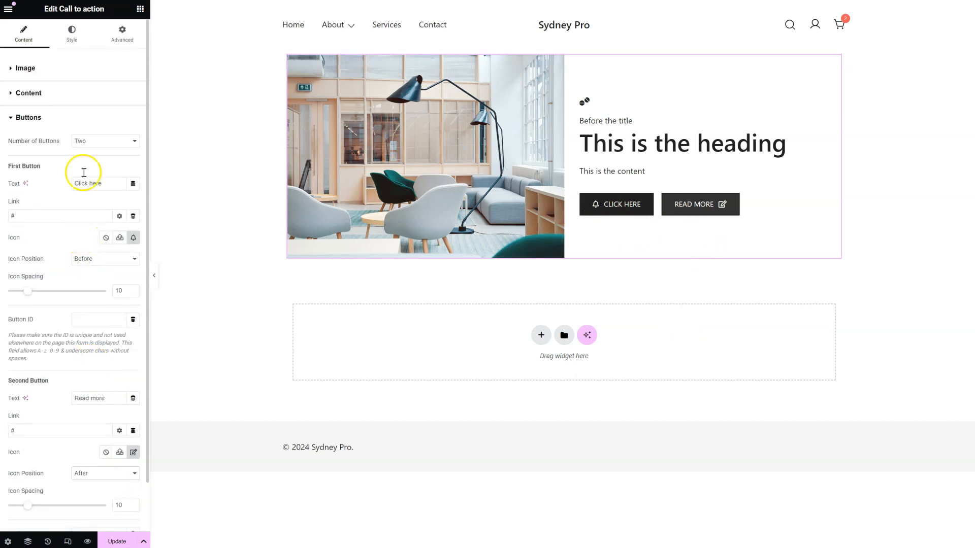
{"action": "left_click", "coordinate": [58, 118]}
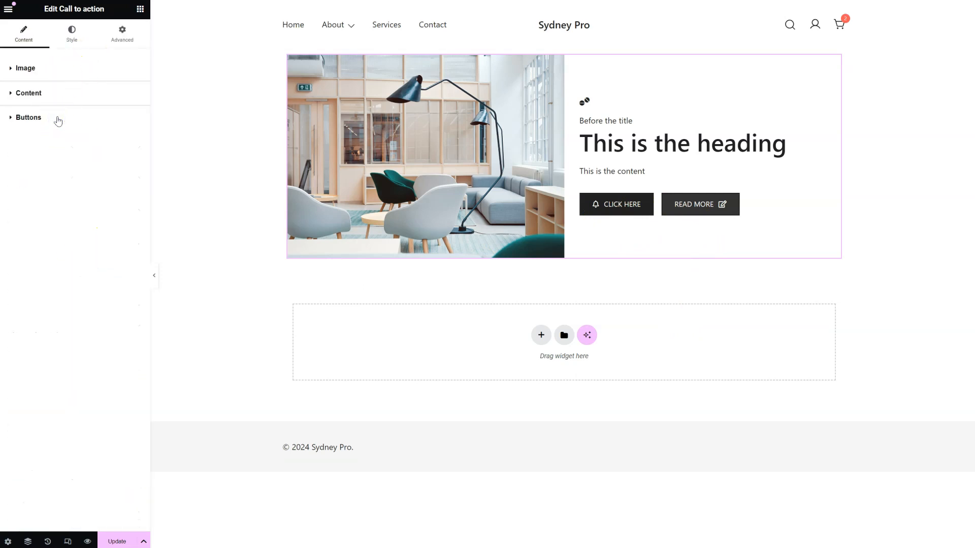
{"action": "left_click", "coordinate": [68, 76]}
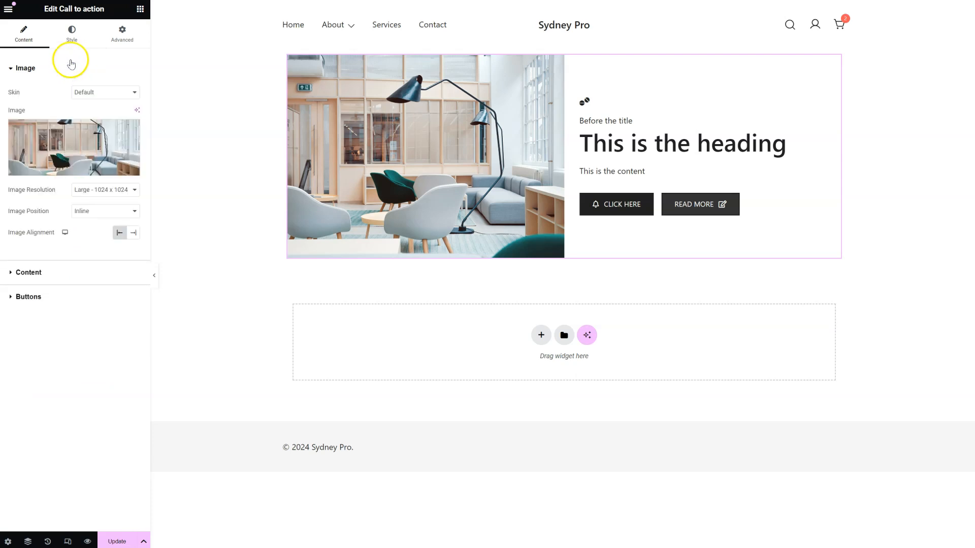
{"action": "left_click", "coordinate": [100, 92]}
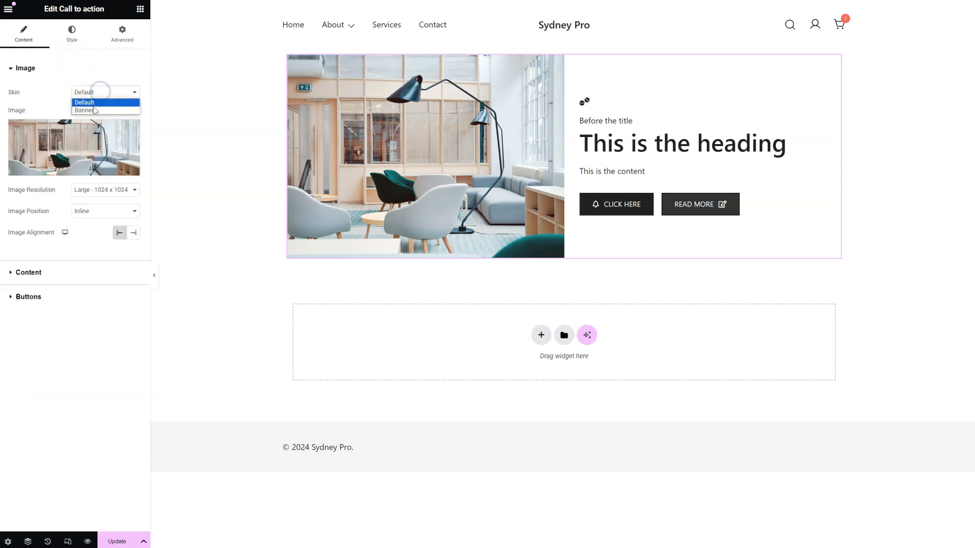
{"action": "left_click", "coordinate": [94, 110]}
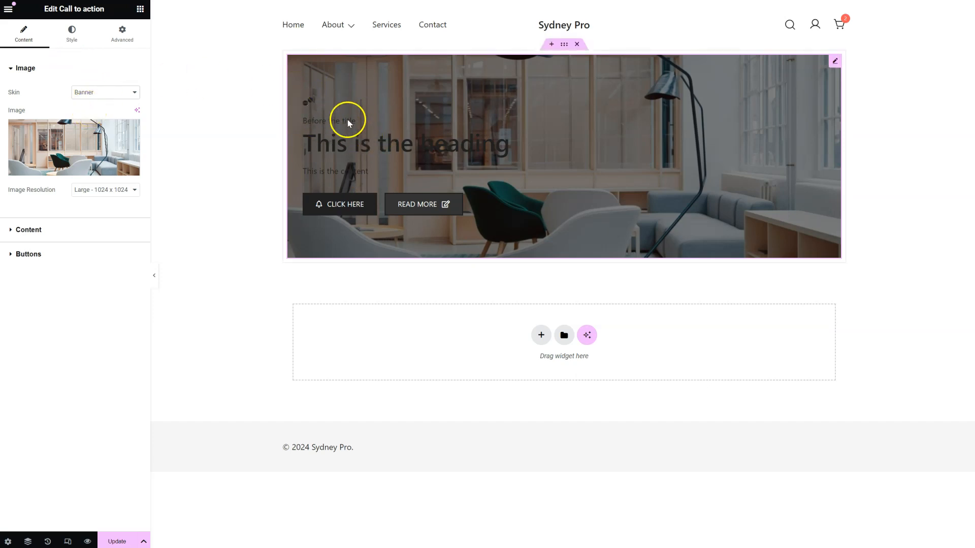
Set the title color to white (#FFFFFF) in the content style settings.
{"action": "left_click", "coordinate": [76, 40]}
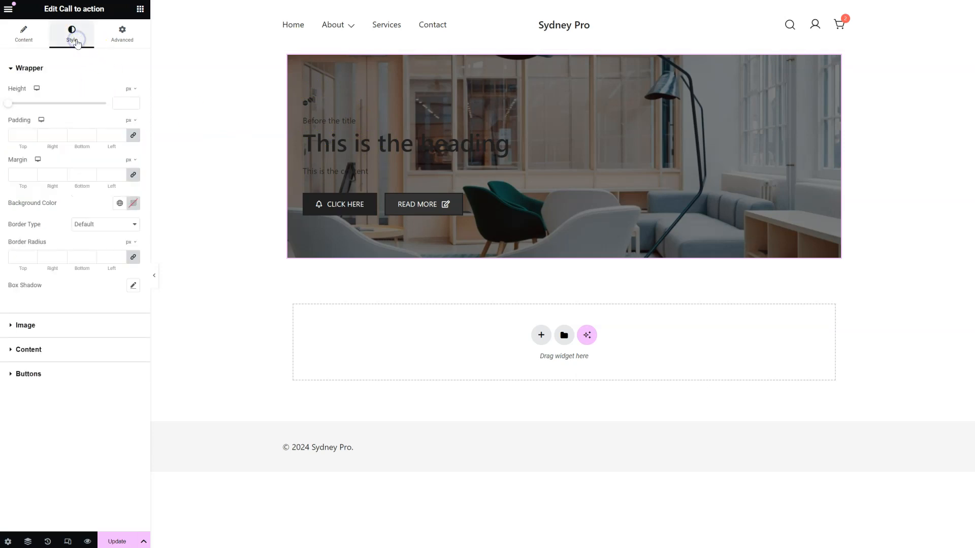
{"action": "left_click", "coordinate": [44, 351]}
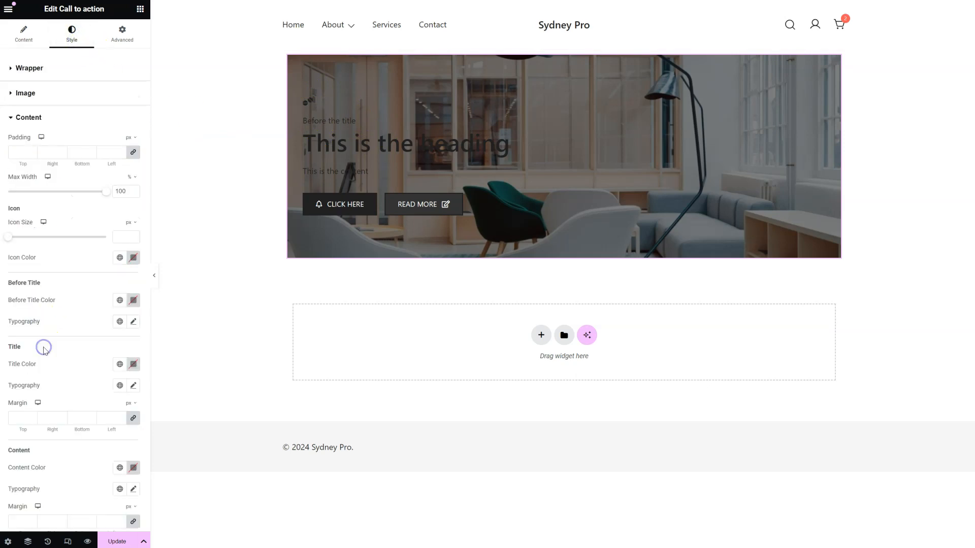
{"action": "scroll", "coordinate": [57, 234], "scroll_direction": "down", "scroll_amount": 2}
{"action": "scroll", "coordinate": [58, 223], "scroll_direction": "up", "scroll_amount": 1}
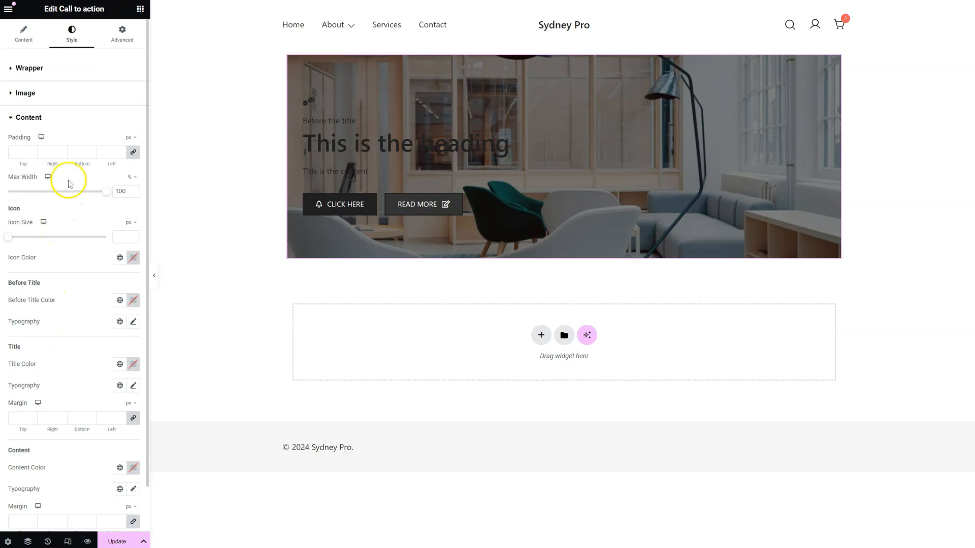
{"action": "scroll", "coordinate": [51, 214], "scroll_direction": "down", "scroll_amount": 1}
{"action": "left_click", "coordinate": [133, 316]}
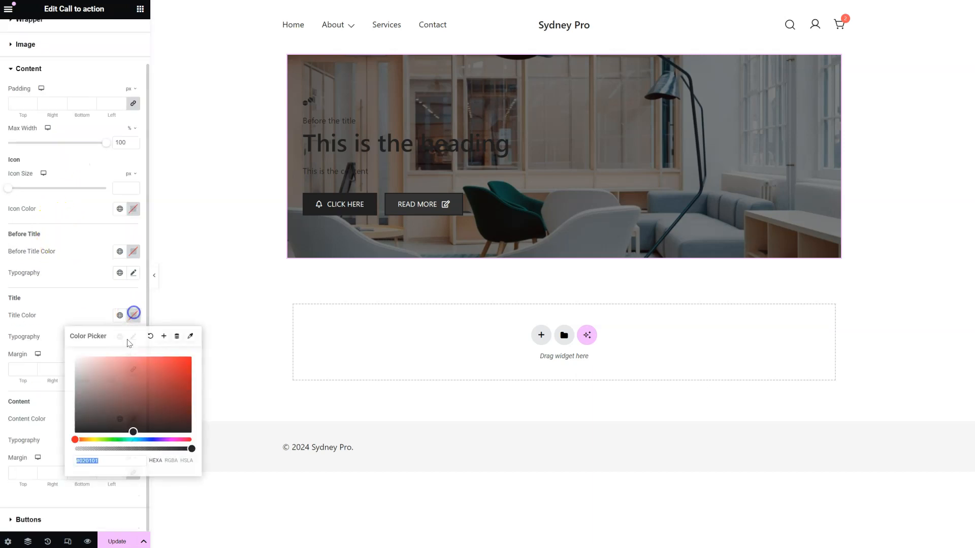
{"action": "left_click_drag", "start_coordinate": [124, 374], "coordinate": [44, 347]}
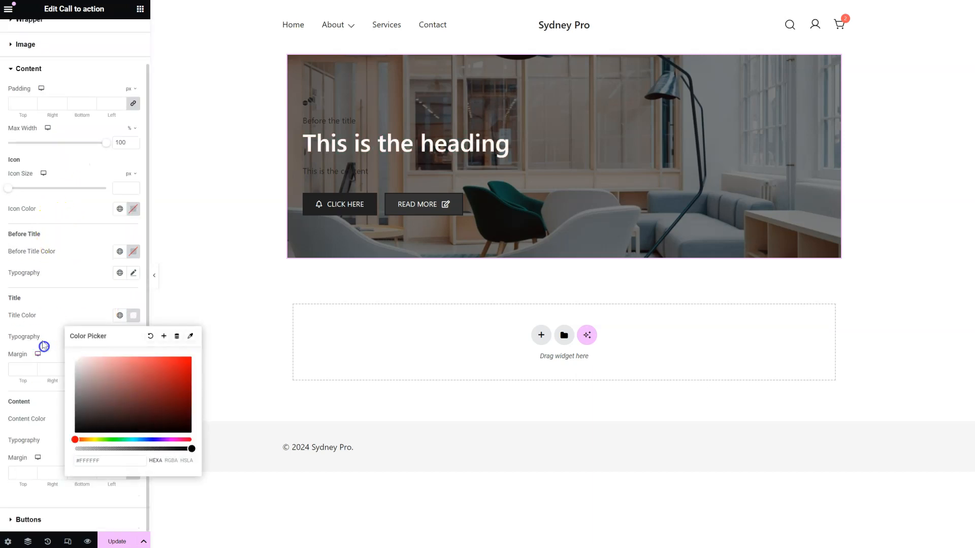
{"action": "left_click", "coordinate": [66, 310]}
Set the before-title text color to white (#FFFFFF).
{"action": "left_click", "coordinate": [133, 251]}
{"action": "left_click_drag", "start_coordinate": [110, 303], "coordinate": [60, 275]}
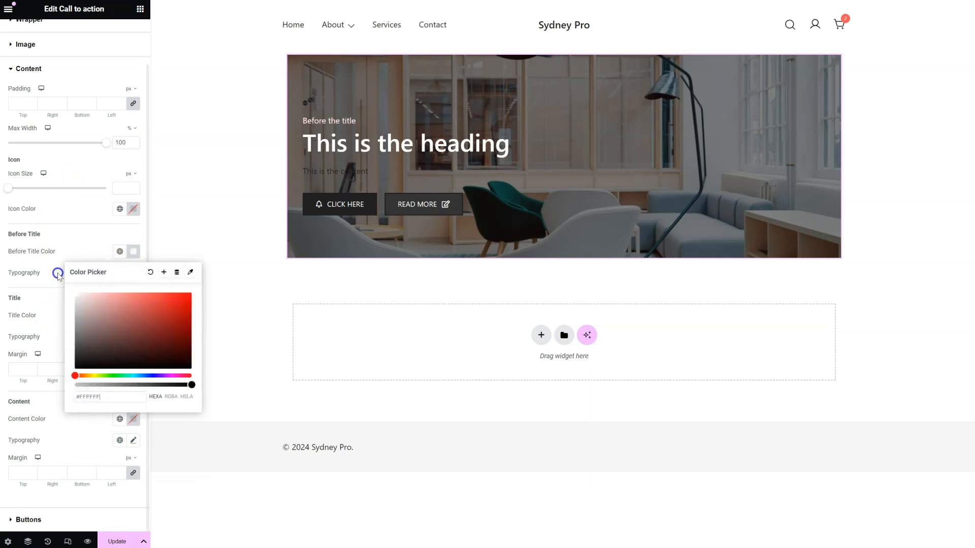
{"action": "left_click", "coordinate": [87, 249]}
Set the content text color to white with reduced opacity.
{"action": "left_click", "coordinate": [133, 419]}
{"action": "left_click_drag", "start_coordinate": [105, 325], "coordinate": [72, 286]}
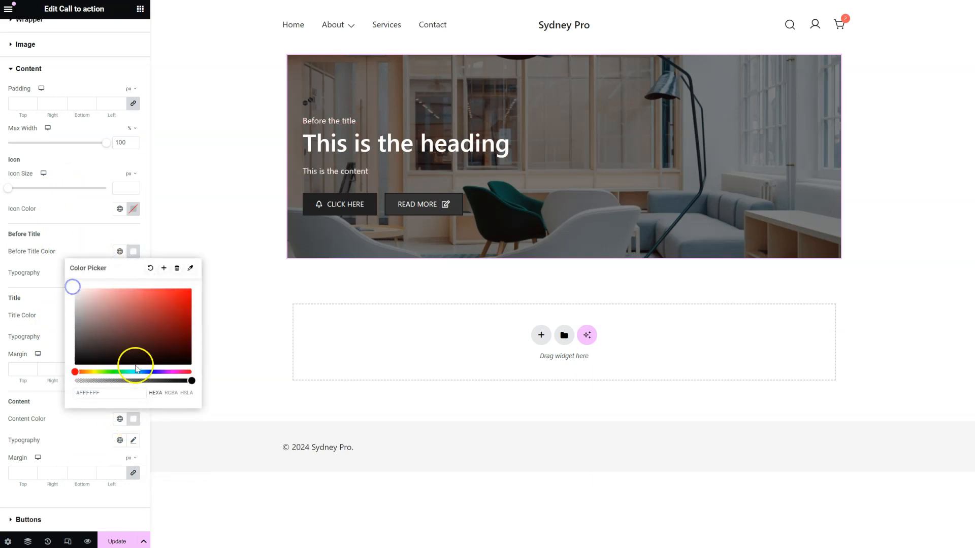
{"action": "left_click", "coordinate": [143, 381]}
{"action": "left_click", "coordinate": [65, 429]}
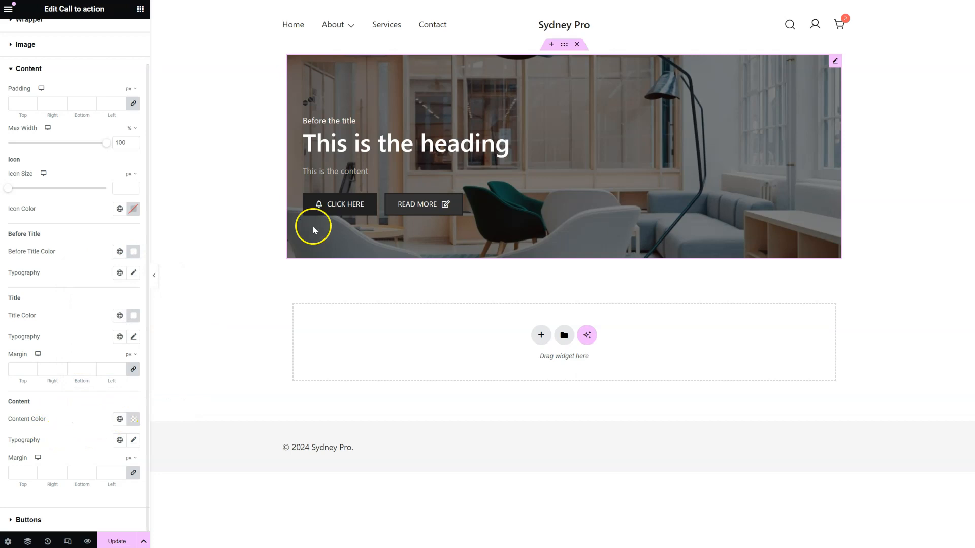
Set the content text's typography size to 22 px.
{"action": "left_click", "coordinate": [135, 441]}
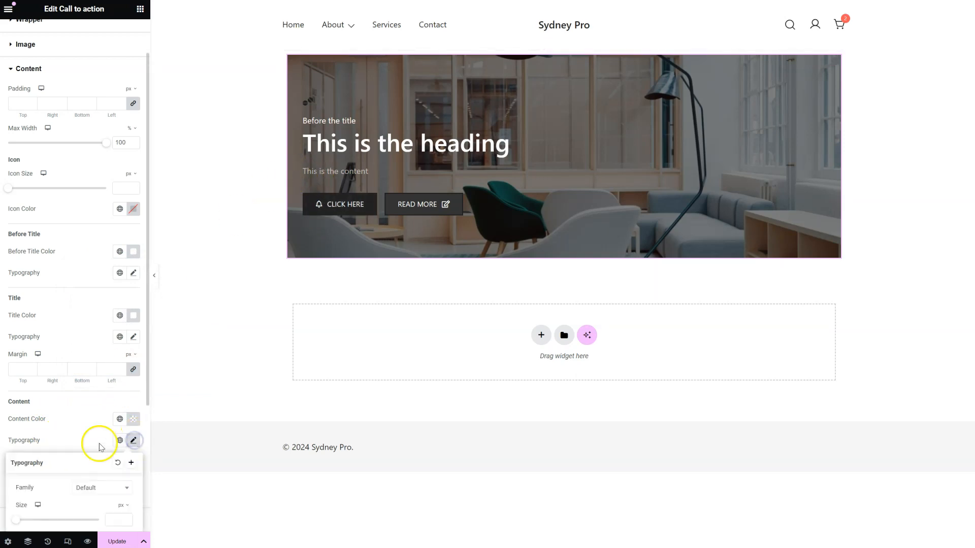
{"action": "scroll", "coordinate": [106, 420], "scroll_direction": "down", "scroll_amount": 2}
{"action": "left_click_drag", "start_coordinate": [18, 424], "coordinate": [25, 422]}
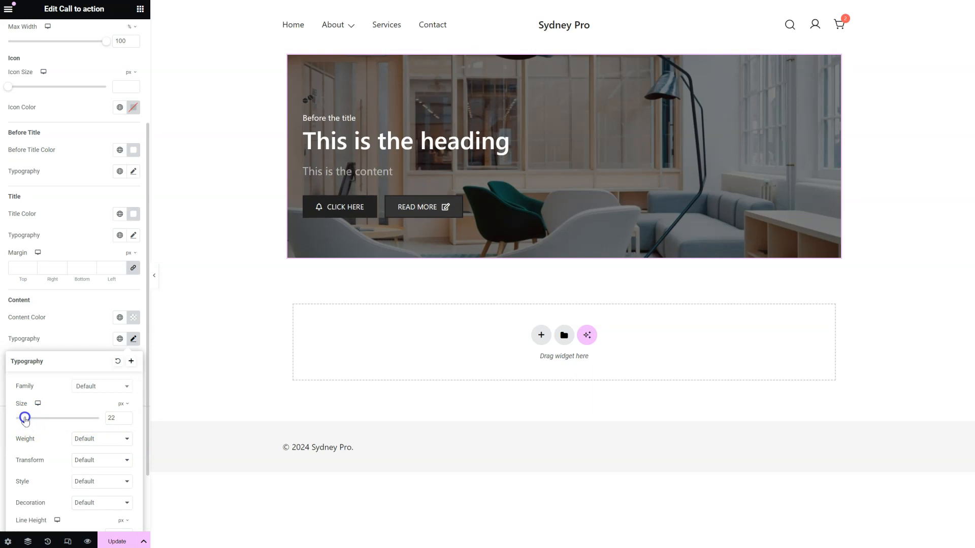
{"action": "left_click", "coordinate": [71, 332]}
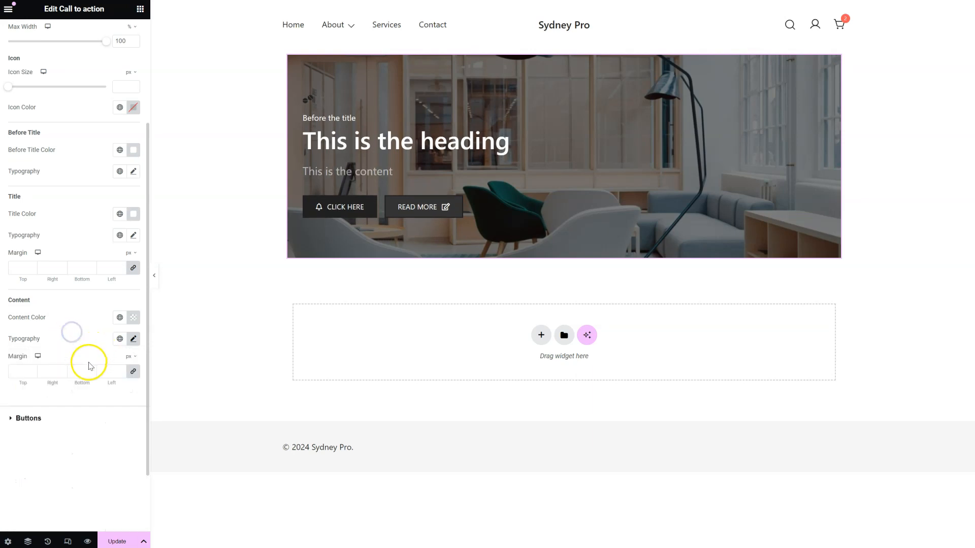
Set the first button's border radius to 30 px on all corners in the button style settings.
{"action": "scroll", "coordinate": [83, 368], "scroll_direction": "up", "scroll_amount": 4}
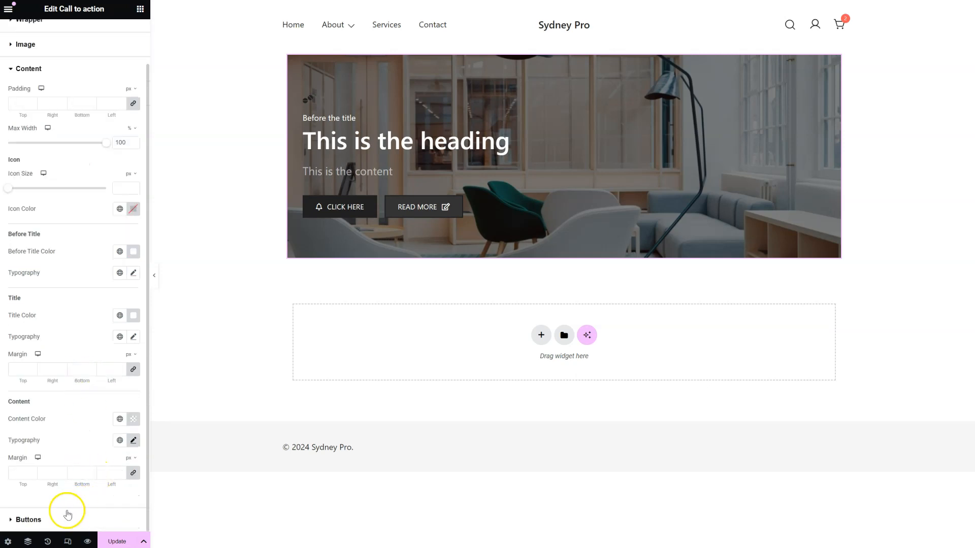
{"action": "left_click", "coordinate": [62, 513]}
{"action": "scroll", "coordinate": [95, 387], "scroll_direction": "down", "scroll_amount": 3}
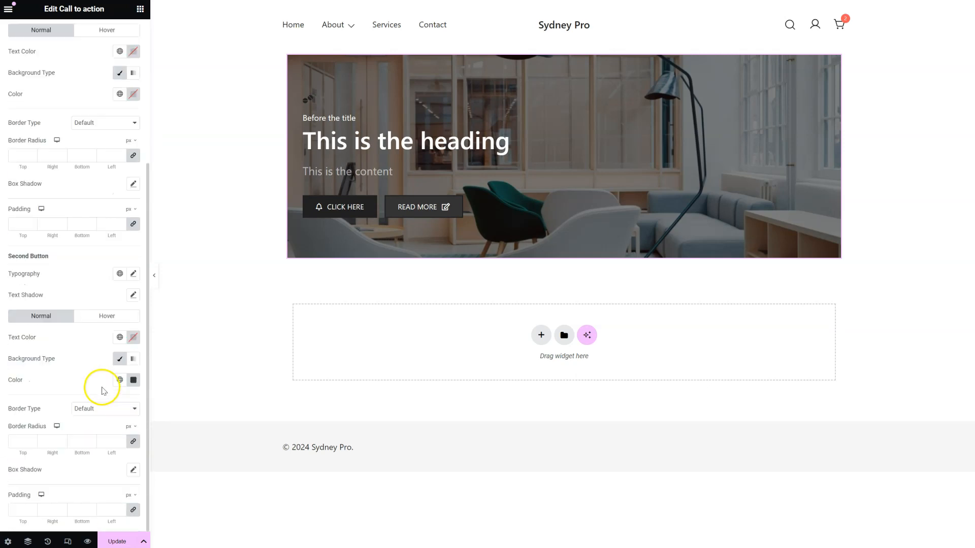
{"action": "scroll", "coordinate": [96, 360], "scroll_direction": "up", "scroll_amount": 2}
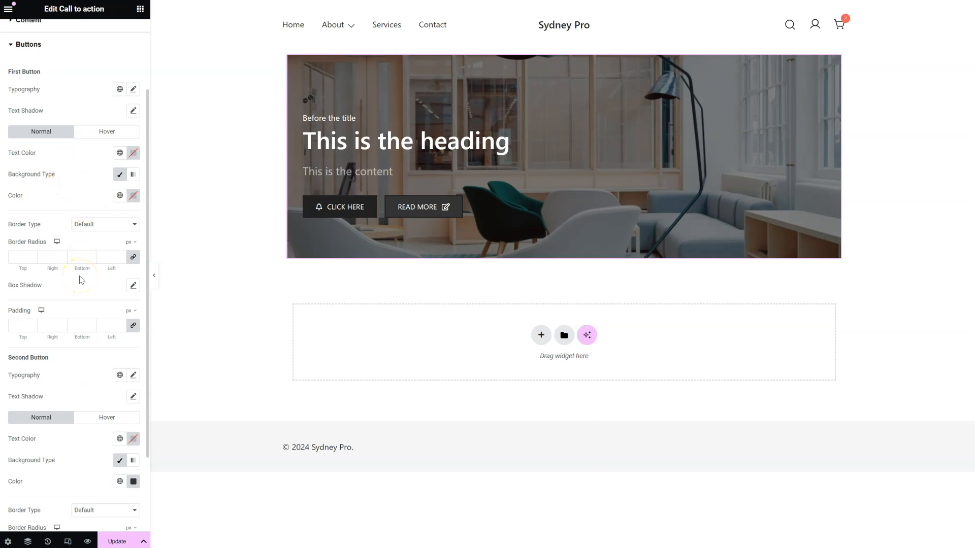
{"action": "scroll", "coordinate": [81, 280], "scroll_direction": "up", "scroll_amount": 1}
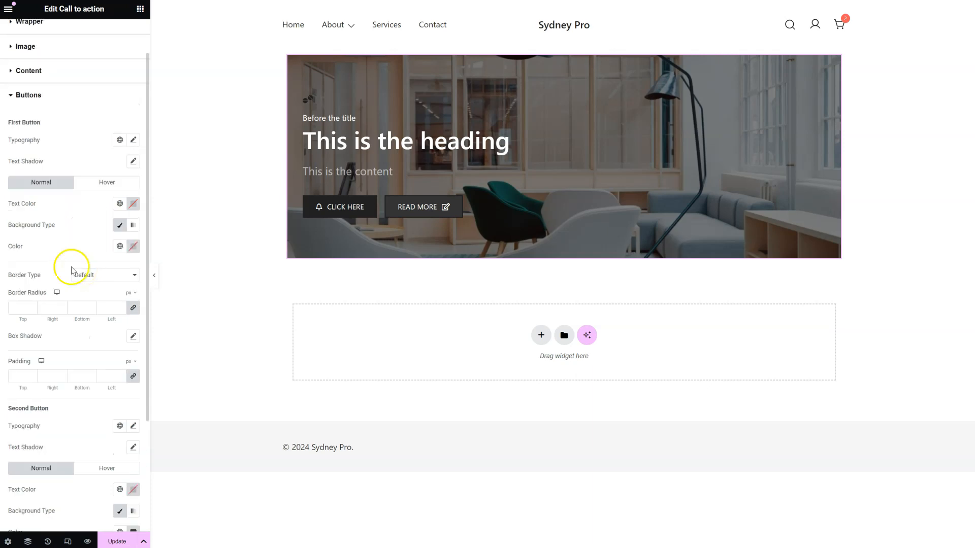
{"action": "left_click", "coordinate": [19, 310]}
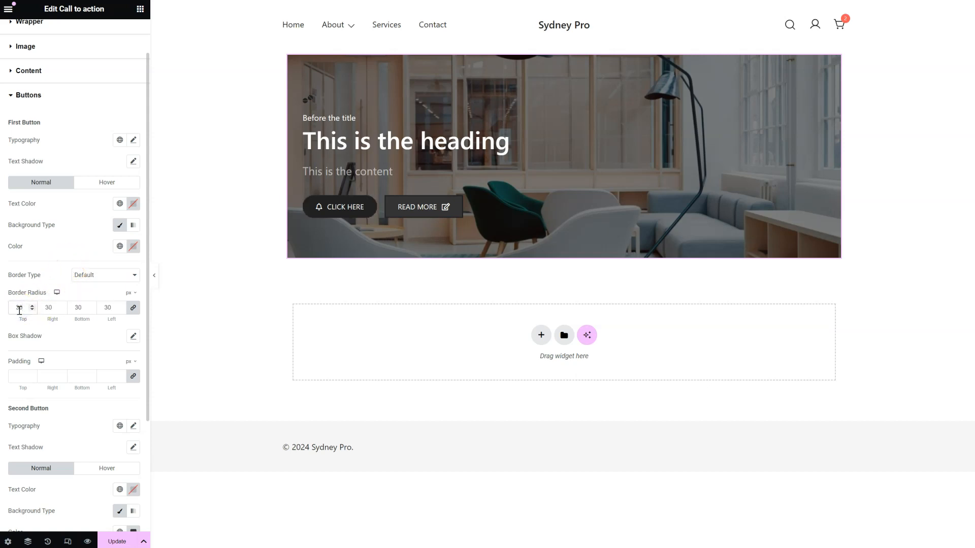
Give the first button a red background color and set its border type to None.
{"action": "left_click", "coordinate": [133, 246]}
{"action": "left_click", "coordinate": [166, 303]}
{"action": "left_click", "coordinate": [64, 246]}
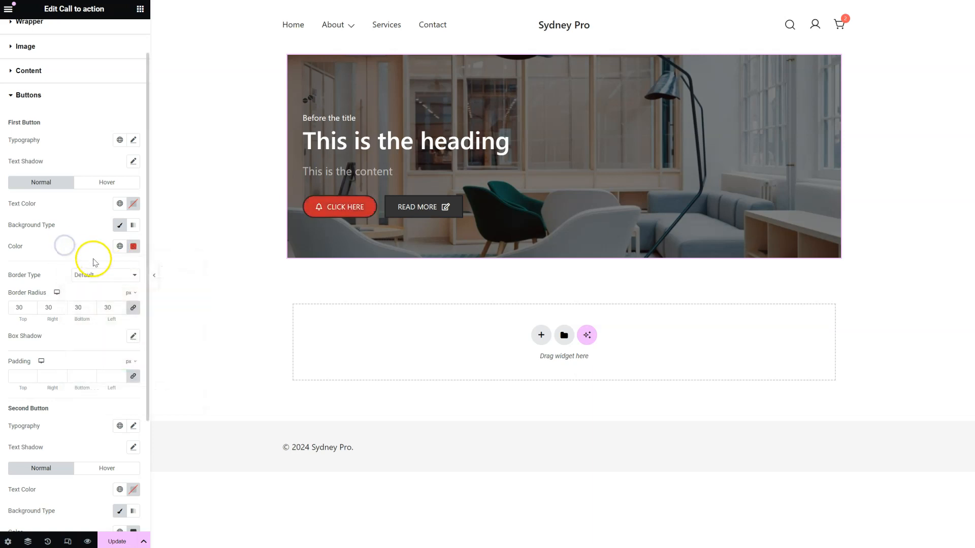
{"action": "left_click", "coordinate": [102, 274]}
{"action": "left_click", "coordinate": [101, 295]}
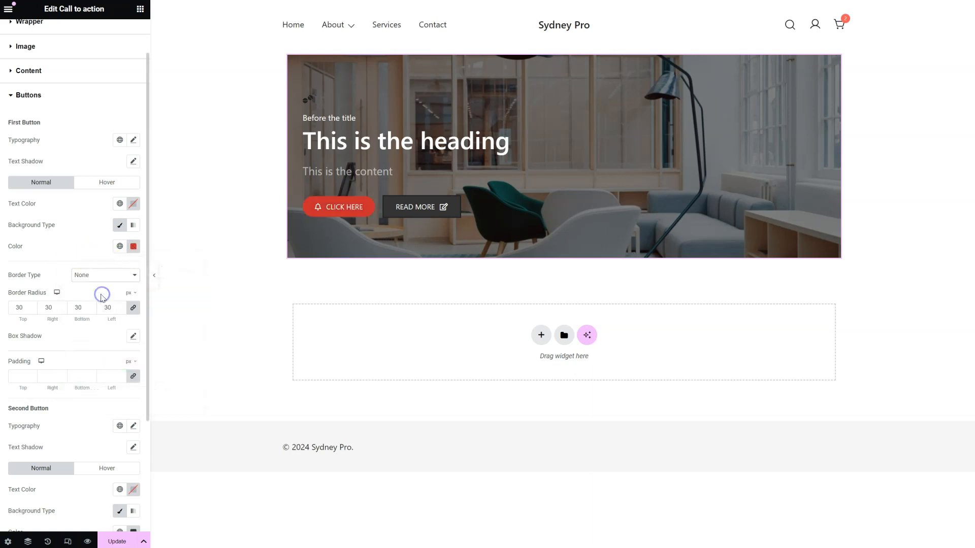
Set the first button's hover background color to dark navy (#0A0D35).
{"action": "left_click", "coordinate": [103, 188]}
{"action": "left_click", "coordinate": [133, 246]}
{"action": "mouse_move", "coordinate": [163, 348]}
{"action": "left_mouse_down"}
{"action": "mouse_move", "coordinate": [135, 363]}
{"action": "mouse_move", "coordinate": [170, 348]}
{"action": "left_mouse_up"}
{"action": "left_click", "coordinate": [151, 371]}
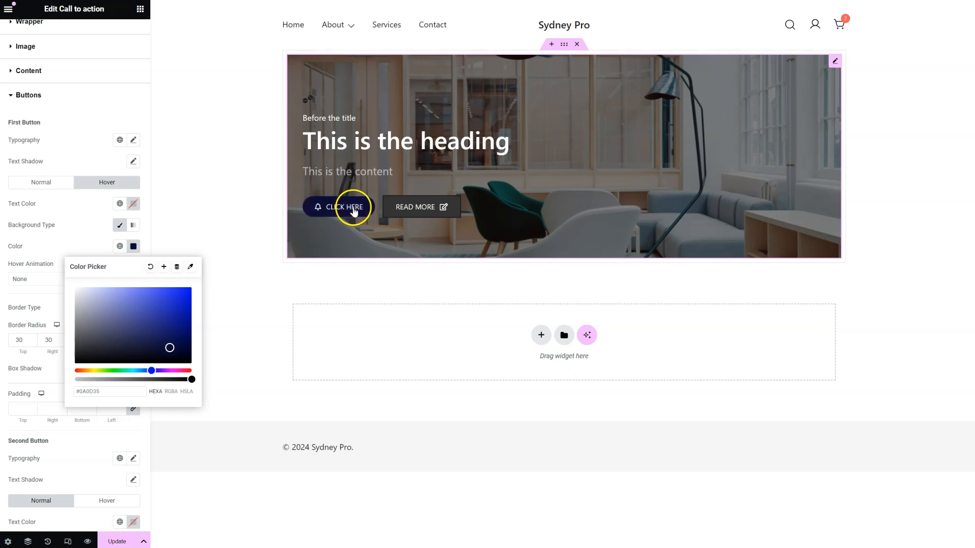
{"action": "left_click", "coordinate": [66, 219]}
Set the second button's typography transform to Lowercase.
{"action": "scroll", "coordinate": [70, 245], "scroll_direction": "down", "scroll_amount": 4}
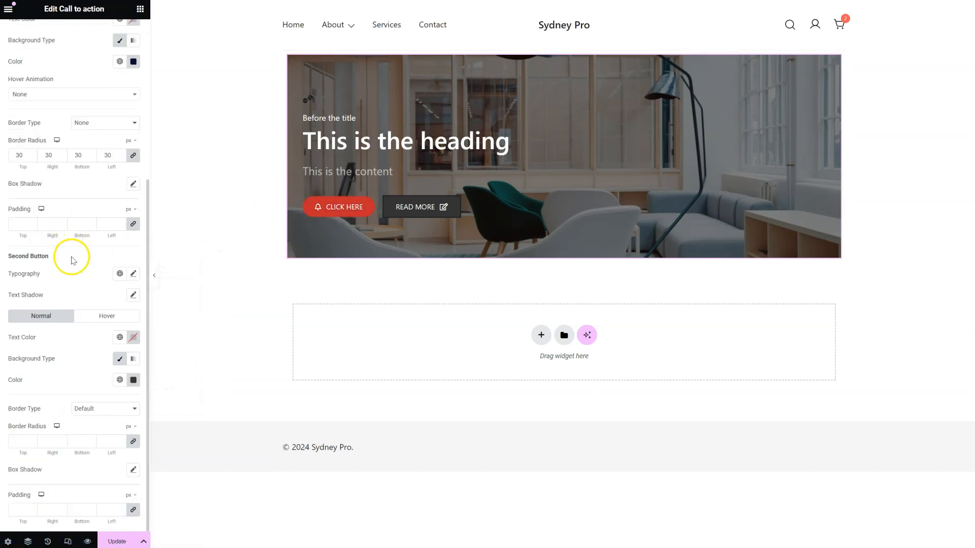
{"action": "left_click", "coordinate": [133, 274]}
{"action": "scroll", "coordinate": [90, 339], "scroll_direction": "down", "scroll_amount": 1}
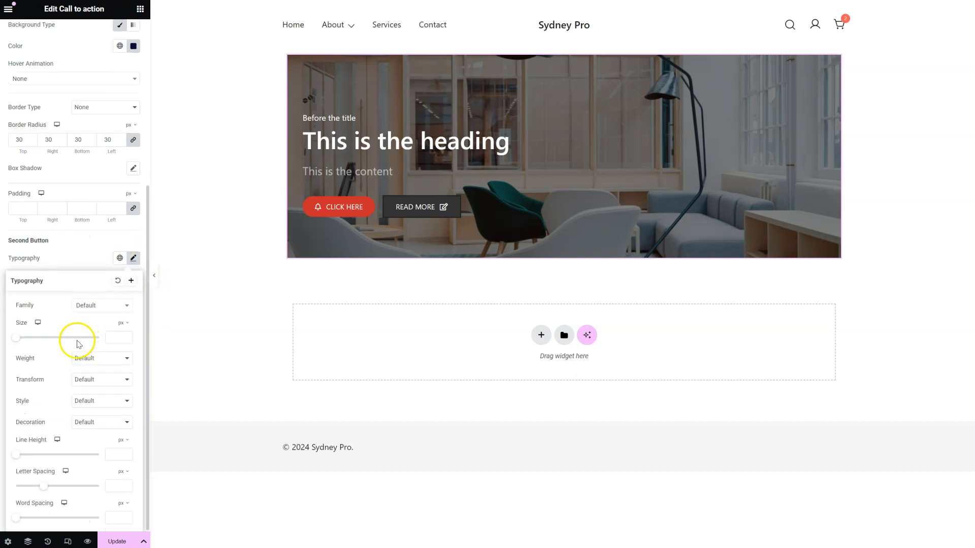
{"action": "left_click", "coordinate": [99, 379]}
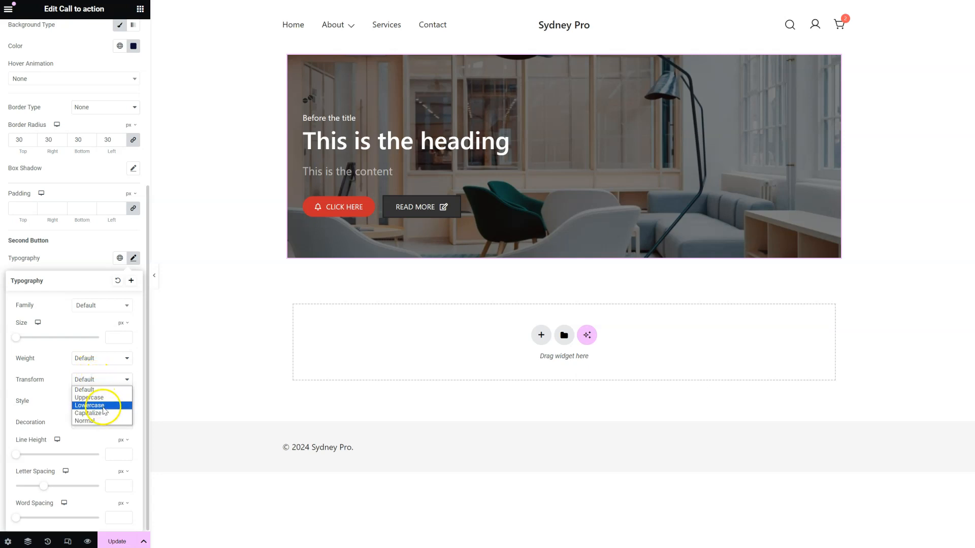
{"action": "left_click", "coordinate": [103, 406]}
{"action": "left_click", "coordinate": [71, 269]}
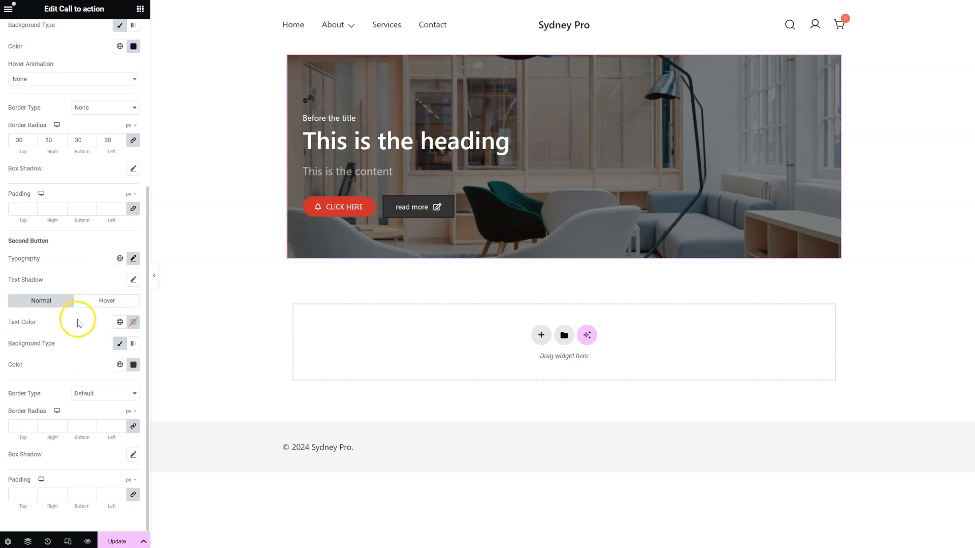
Give the second button a white background and a dark text color of #1F1E1E.
{"action": "left_click", "coordinate": [133, 365]}
{"action": "left_click_drag", "start_coordinate": [90, 416], "coordinate": [47, 373]}
{"action": "left_click", "coordinate": [134, 337]}
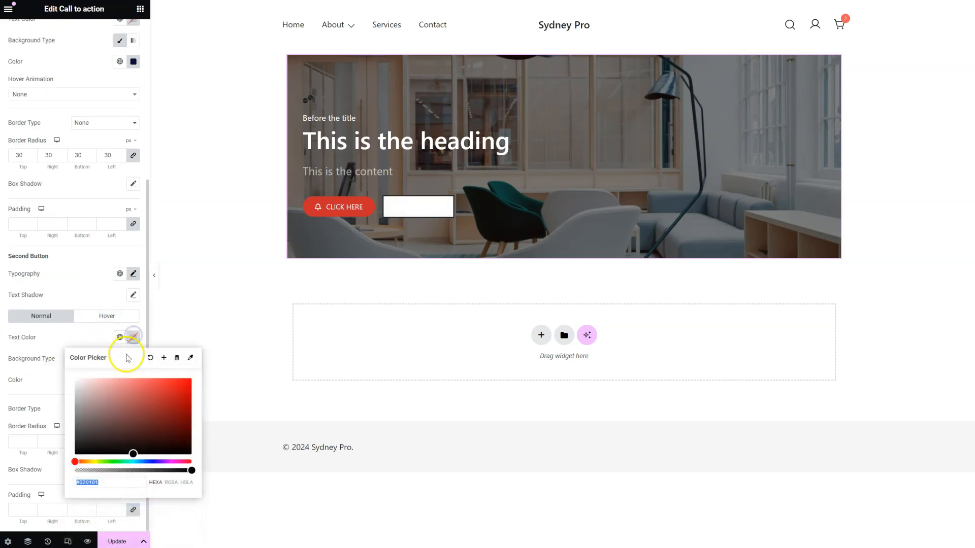
{"action": "left_click_drag", "start_coordinate": [125, 390], "coordinate": [117, 387]}
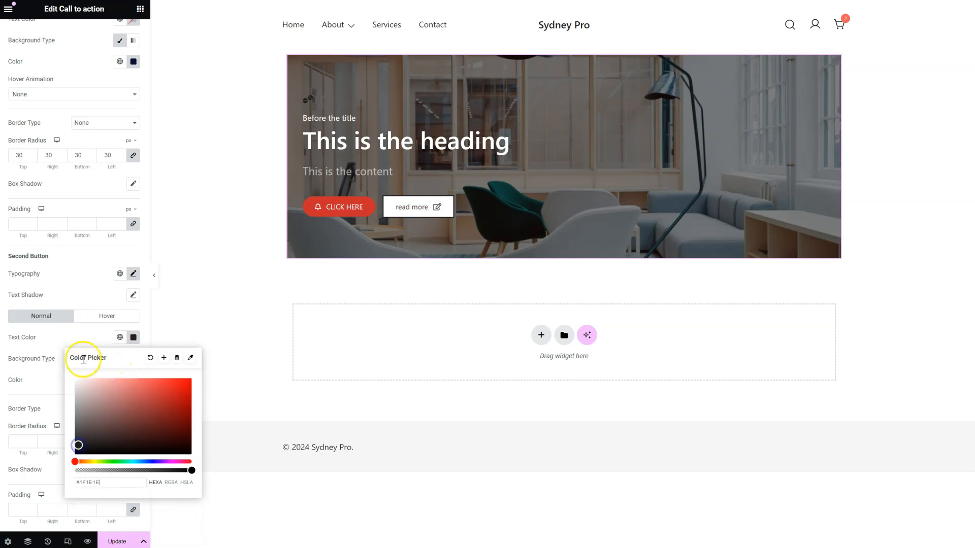
Set the second button's border type to None and its border radius to 30 px on all corners.
{"action": "left_click", "coordinate": [65, 339]}
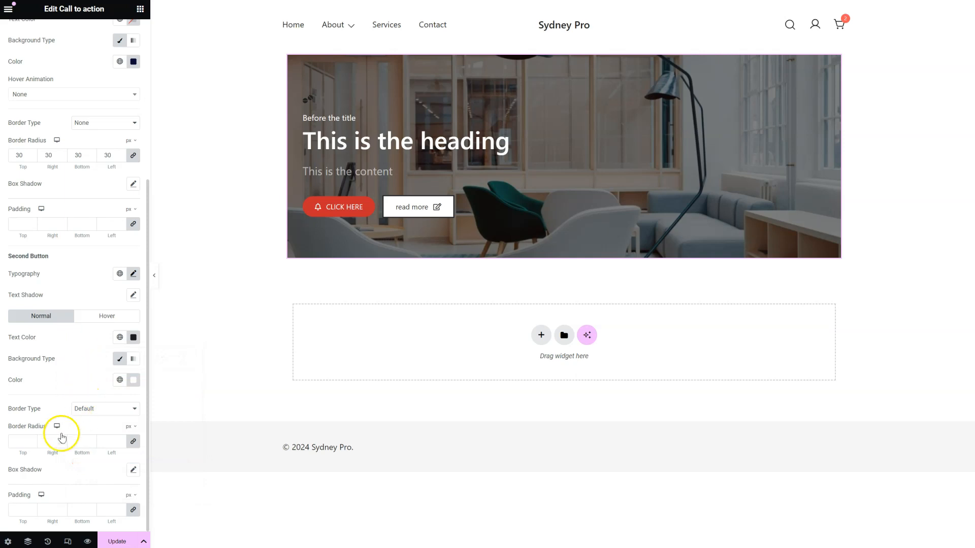
{"action": "left_click", "coordinate": [96, 406]}
{"action": "left_click", "coordinate": [96, 430]}
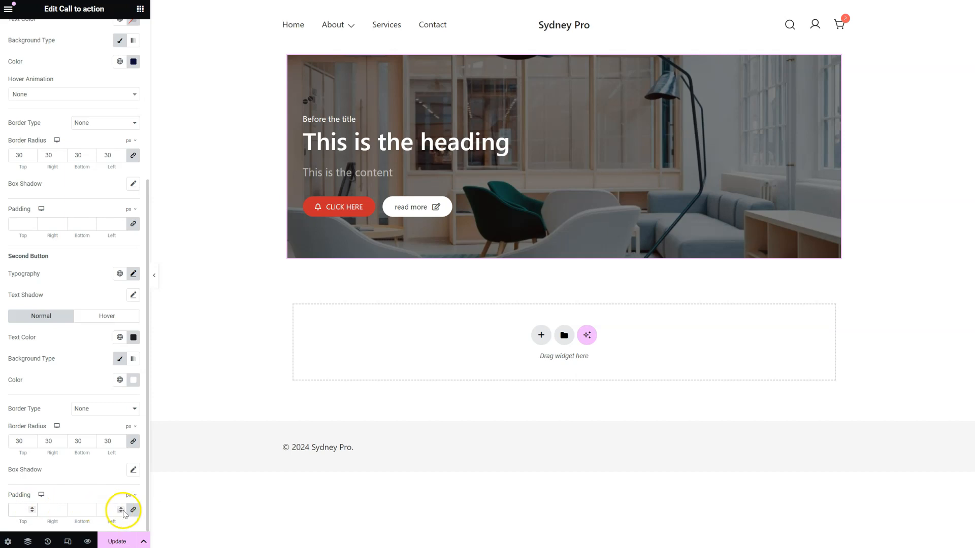
Set the second button's padding to 15 px at the top and bottom and 35 px at the right and left.
{"action": "left_click", "coordinate": [27, 511]}
{"action": "type", "text": "15"}
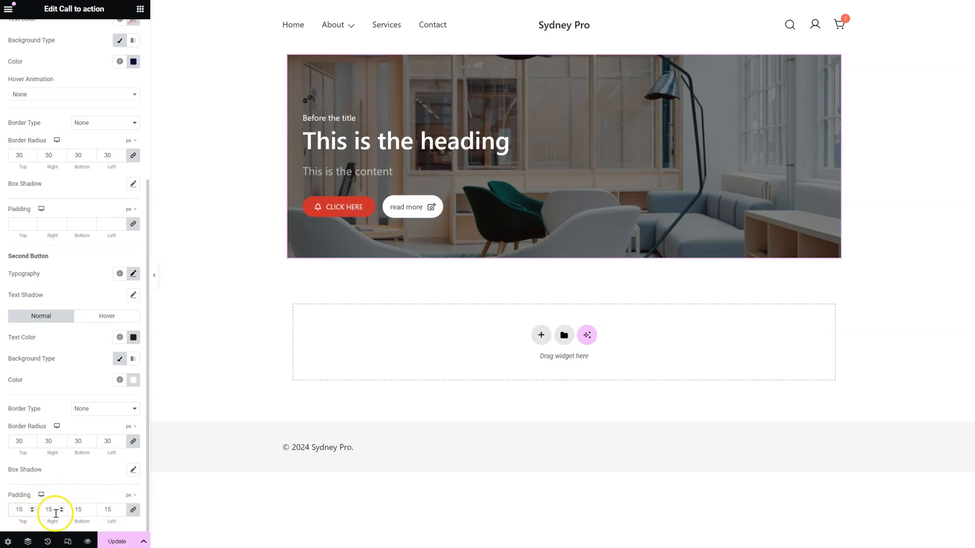
{"action": "left_click", "coordinate": [133, 510]}
{"action": "left_click", "coordinate": [47, 511]}
{"action": "type", "text": "35"}
{"action": "left_click", "coordinate": [108, 511]}
{"action": "type", "text": "35"}
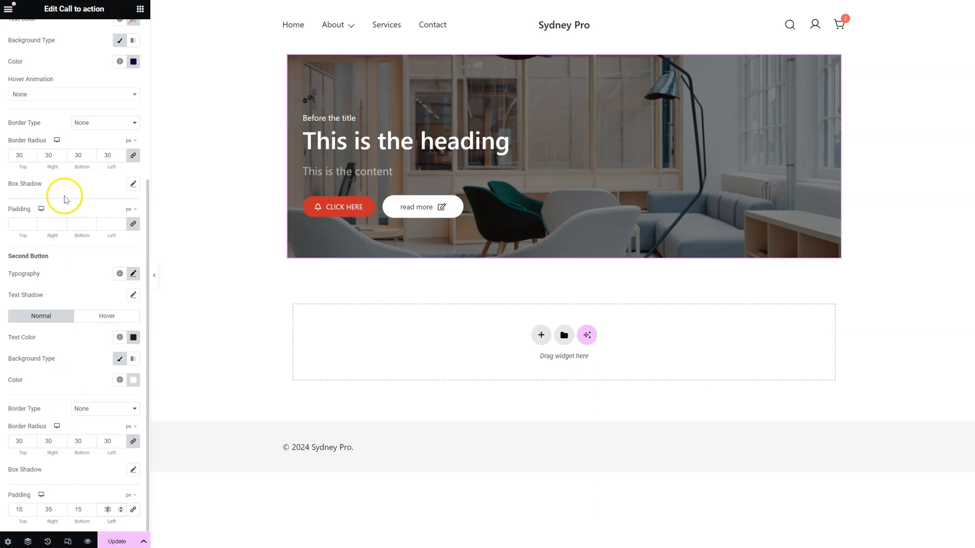
Set the first button's padding to 15 px at the top and bottom and 35 px at the right and left.
{"action": "left_click", "coordinate": [133, 224]}
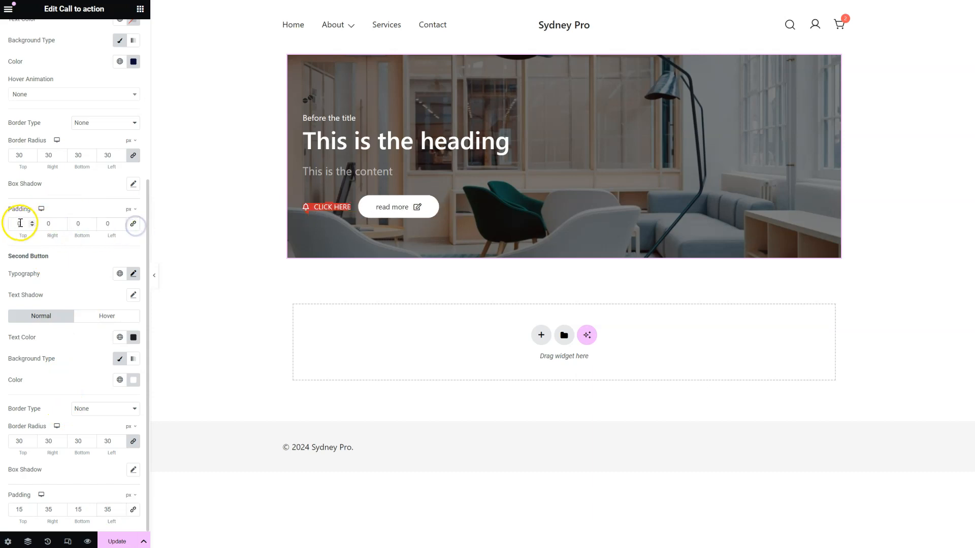
{"action": "type", "text": "15"}
{"action": "left_click", "coordinate": [77, 224]}
{"action": "left_click", "coordinate": [46, 223]}
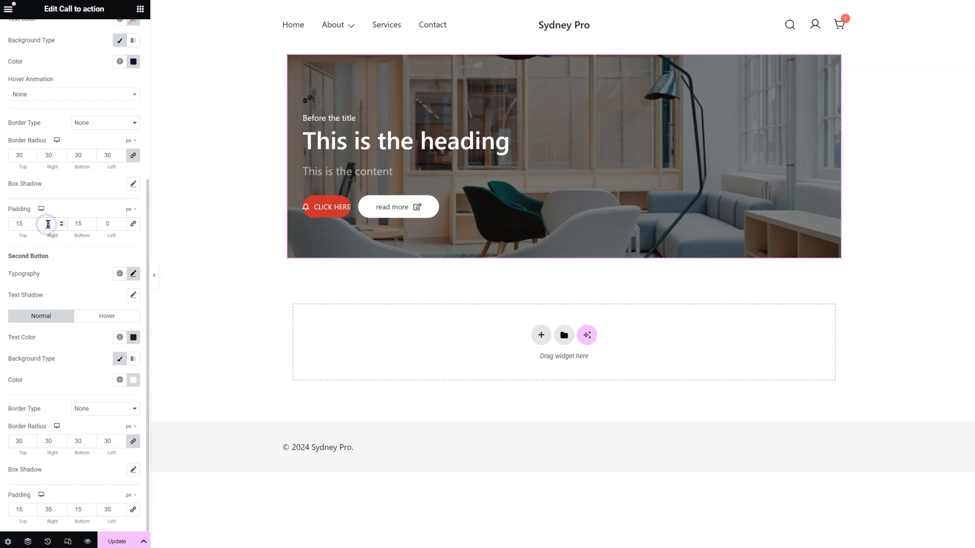
{"action": "type", "text": "35"}
{"action": "left_click", "coordinate": [117, 224]}
{"action": "type", "text": "35"}
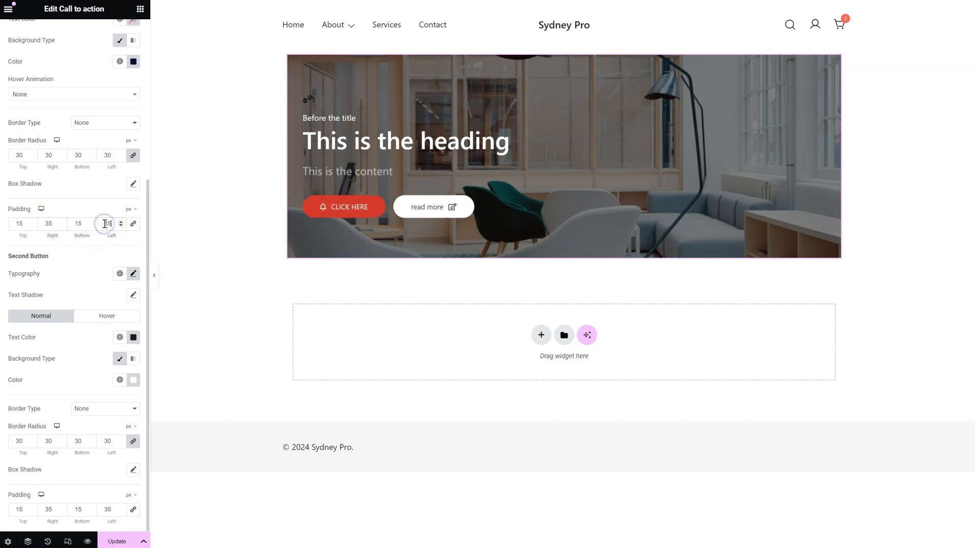
Increase the call to action wrapper's height to about 581 px.
{"action": "scroll", "coordinate": [81, 310], "scroll_direction": "up", "scroll_amount": 3}
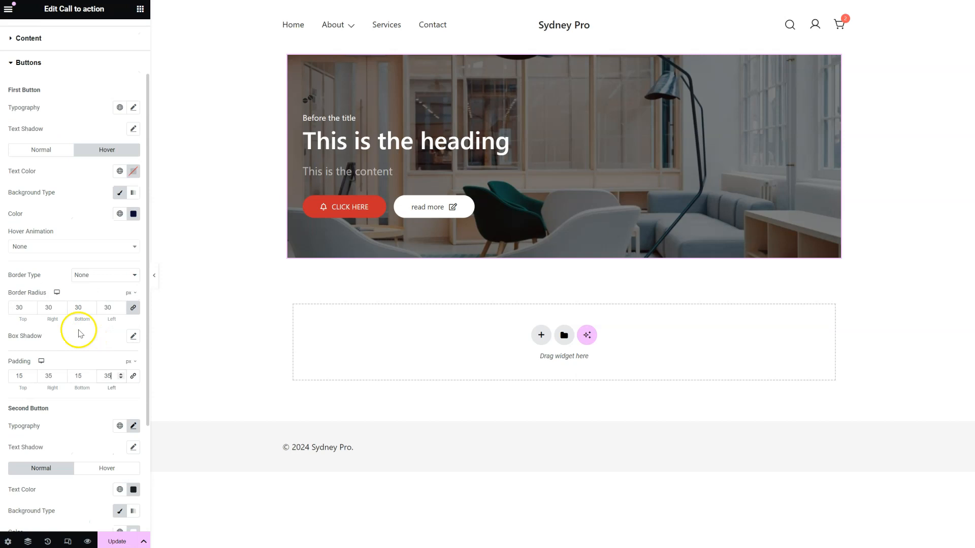
{"action": "scroll", "coordinate": [79, 325], "scroll_direction": "up", "scroll_amount": 2}
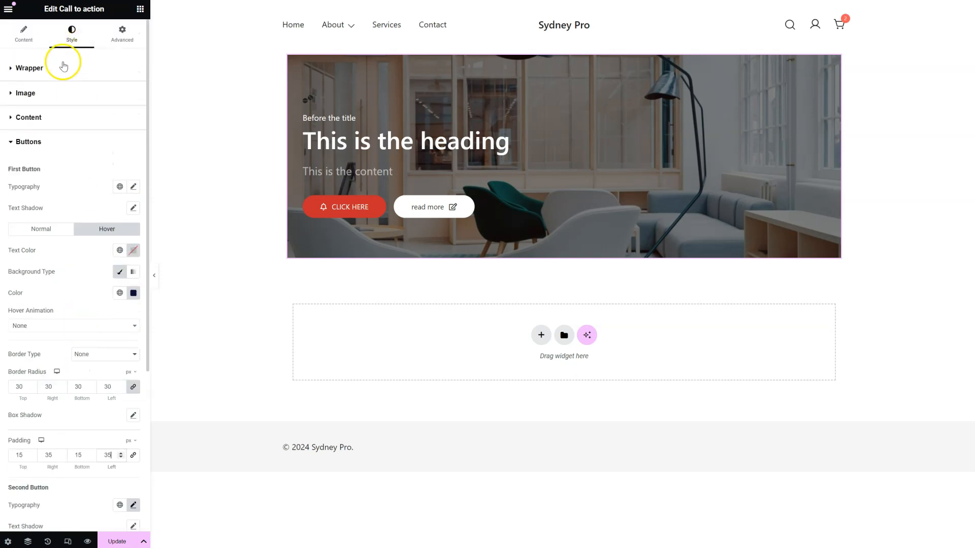
{"action": "left_click", "coordinate": [50, 71]}
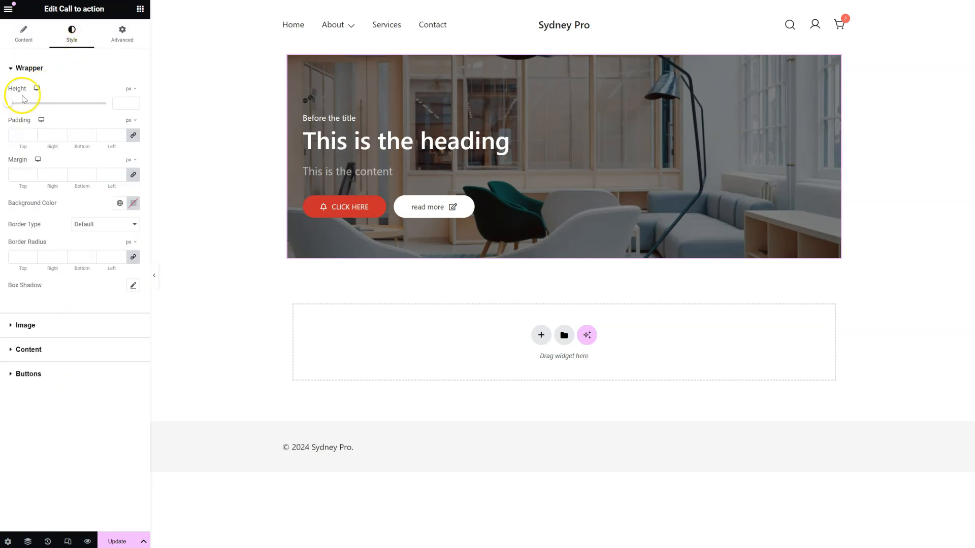
{"action": "left_click_drag", "start_coordinate": [10, 109], "coordinate": [66, 112]}
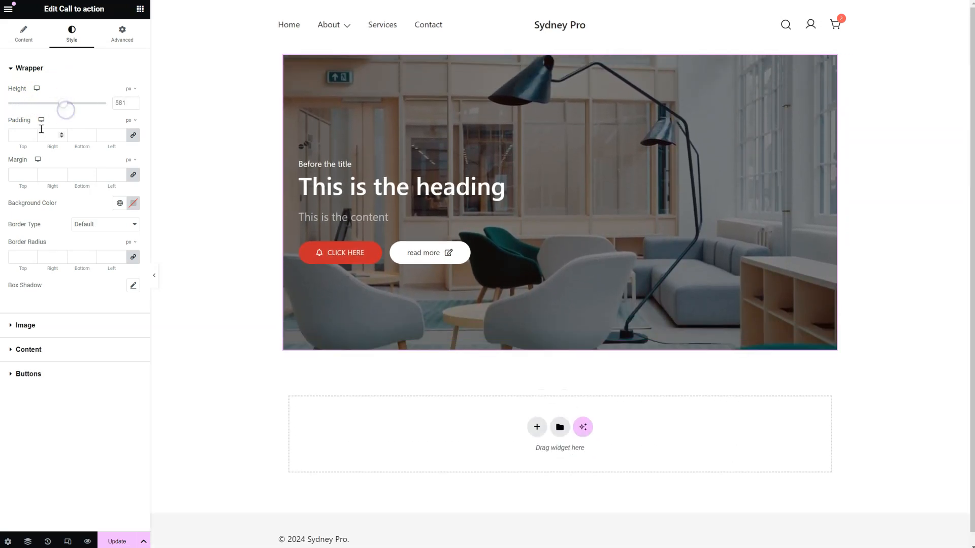
Center the banner's content by changing its horizontal alignment.
{"action": "left_click", "coordinate": [23, 34]}
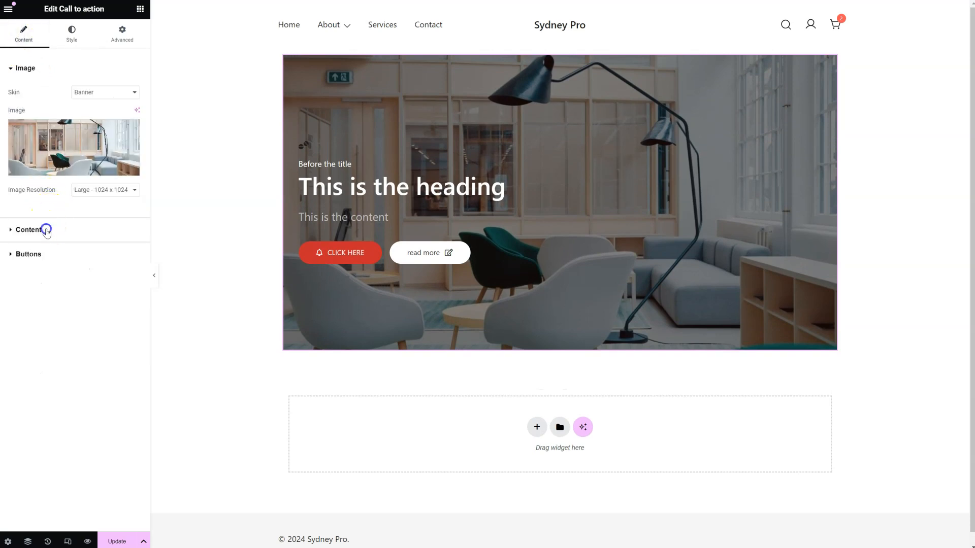
{"action": "left_click", "coordinate": [46, 231]}
{"action": "scroll", "coordinate": [76, 261], "scroll_direction": "down", "scroll_amount": 1}
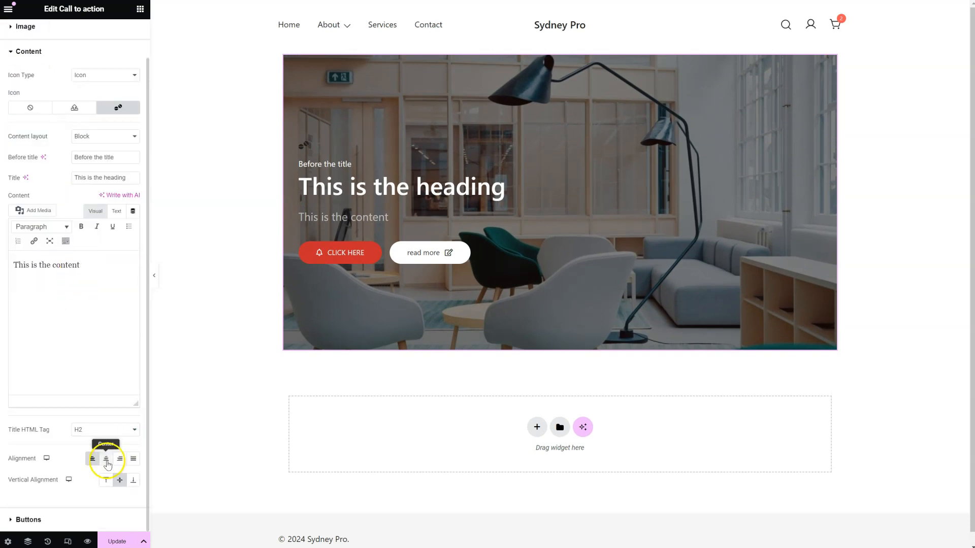
{"action": "left_click", "coordinate": [106, 460]}
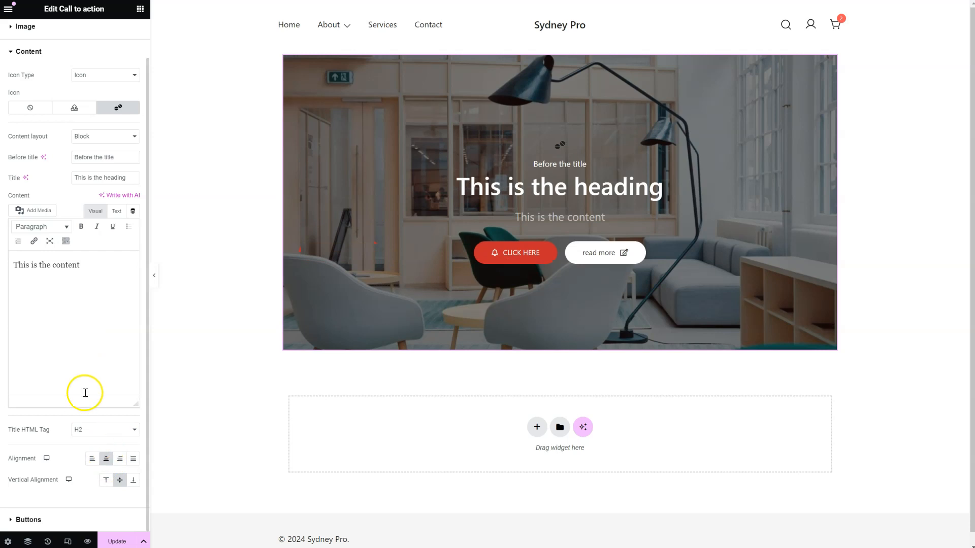
{"action": "scroll", "coordinate": [86, 152], "scroll_direction": "up", "scroll_amount": 1}
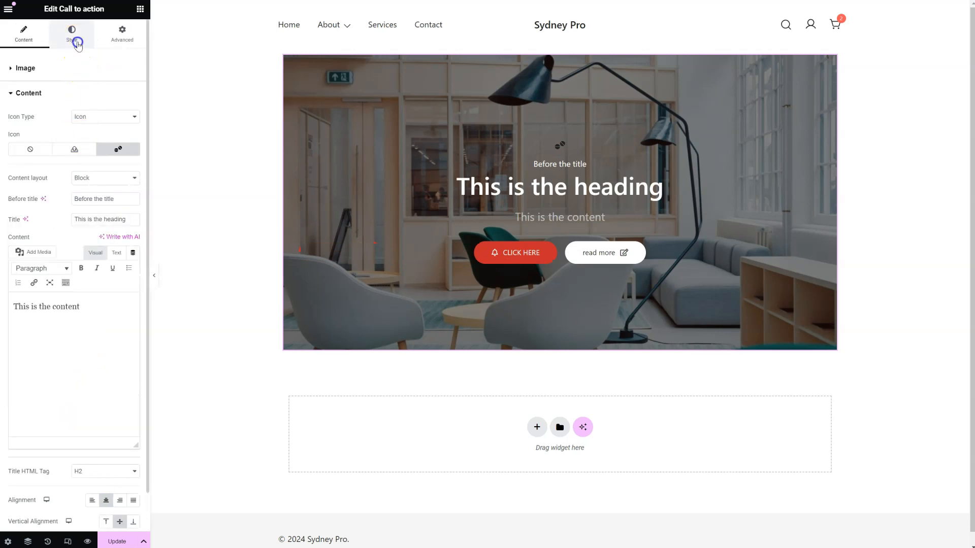
Give the wrapper a 30 px border radius and a box shadow with a blur of 28 and the color rgba(0, 0, 0, 0.21).
{"action": "left_click", "coordinate": [76, 41]}
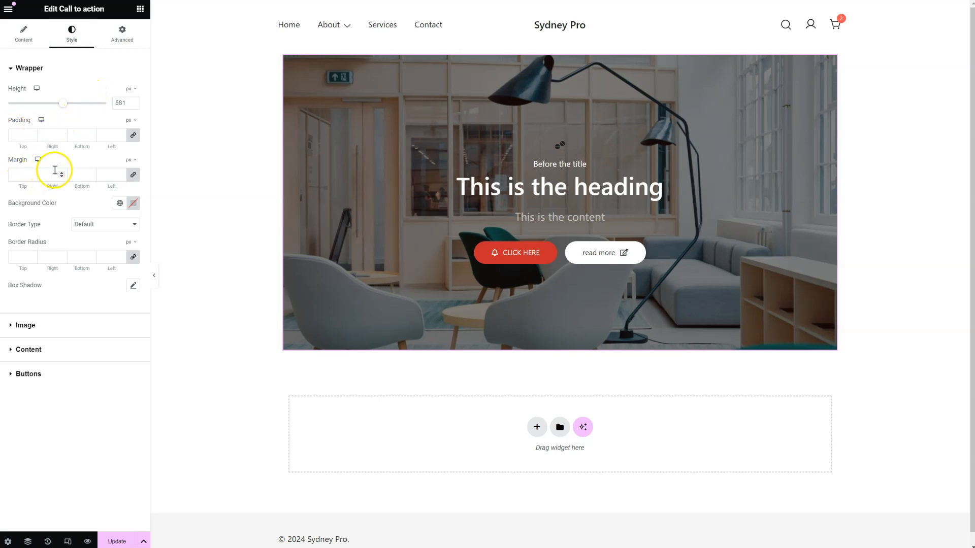
{"action": "left_click", "coordinate": [21, 255]}
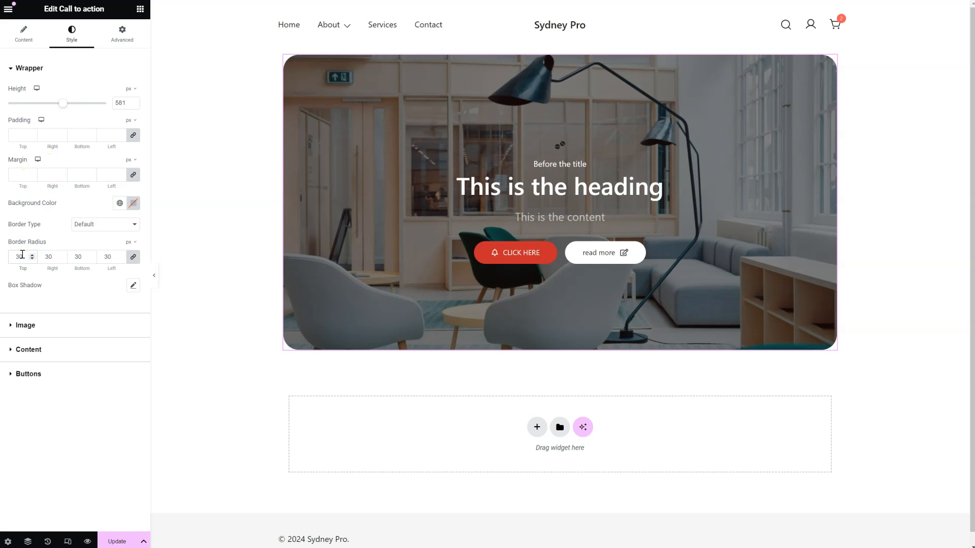
{"action": "left_click", "coordinate": [133, 286]}
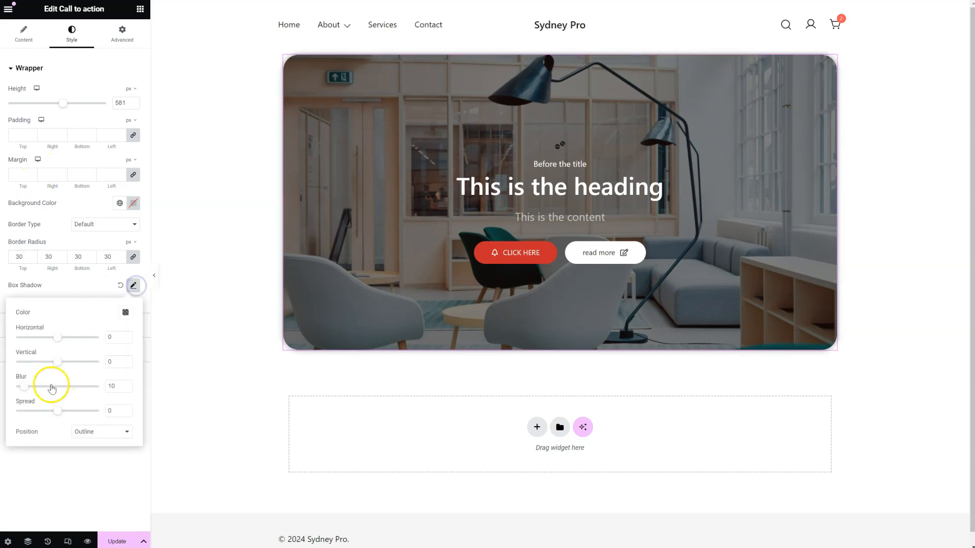
{"action": "left_click_drag", "start_coordinate": [26, 390], "coordinate": [40, 391]}
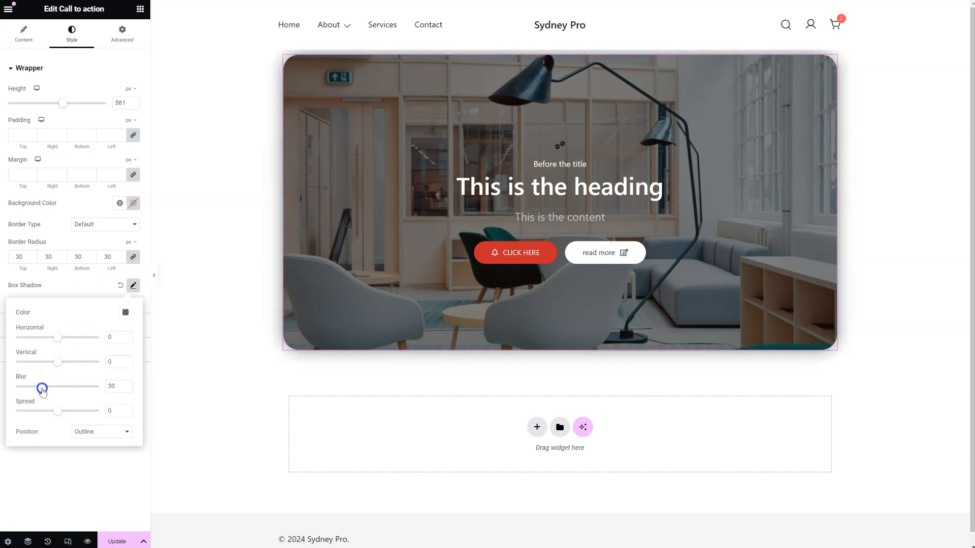
{"action": "left_click_drag", "start_coordinate": [41, 390], "coordinate": [38, 388]}
{"action": "left_click", "coordinate": [125, 312]}
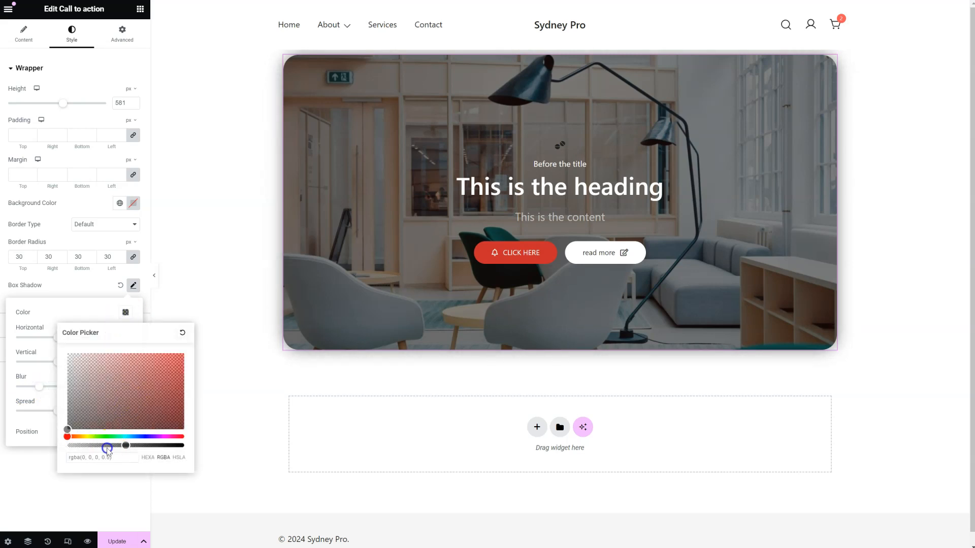
{"action": "left_click_drag", "start_coordinate": [106, 448], "coordinate": [95, 446]}
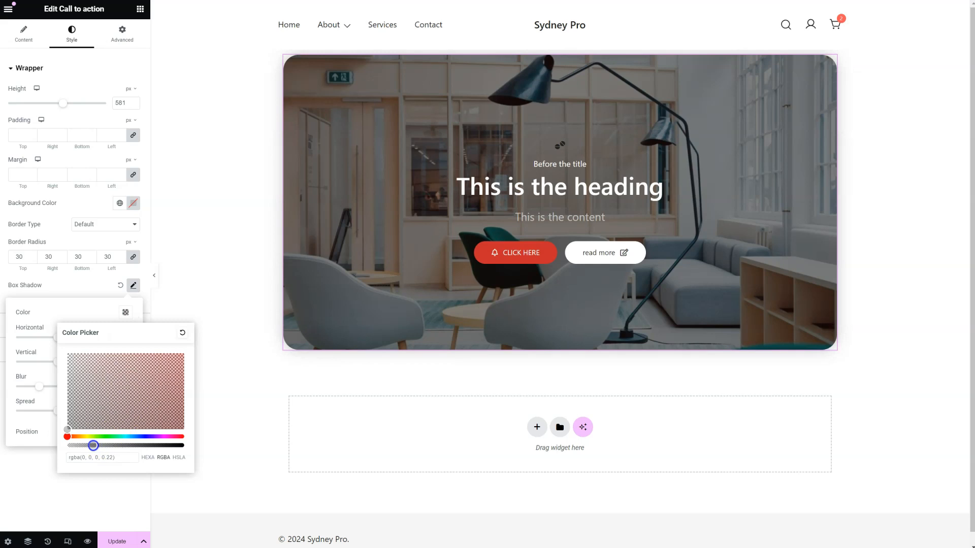
{"action": "left_click", "coordinate": [77, 292]}
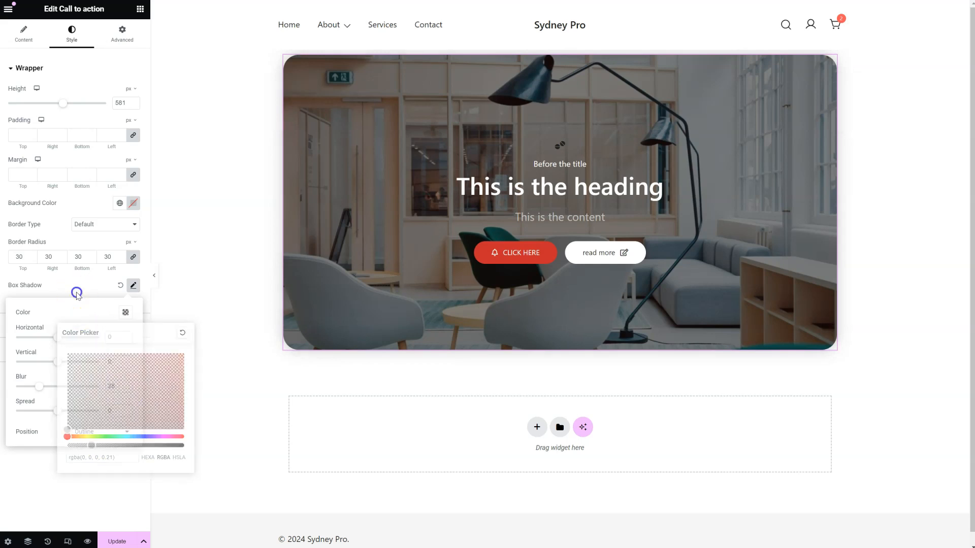
Change the banner image's overlay color to a deep bluish purple with about 76% opacity.
{"action": "left_click", "coordinate": [81, 326]}
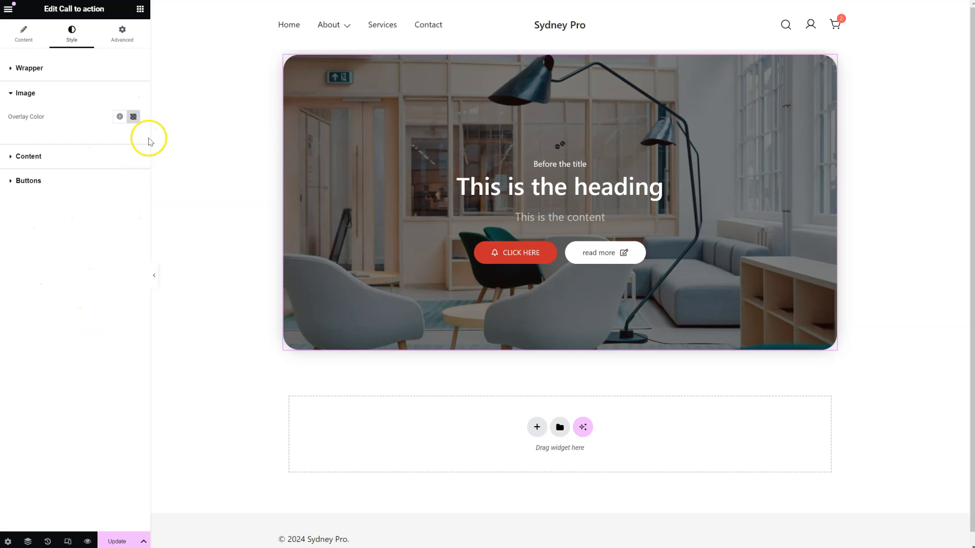
{"action": "left_click", "coordinate": [133, 116]}
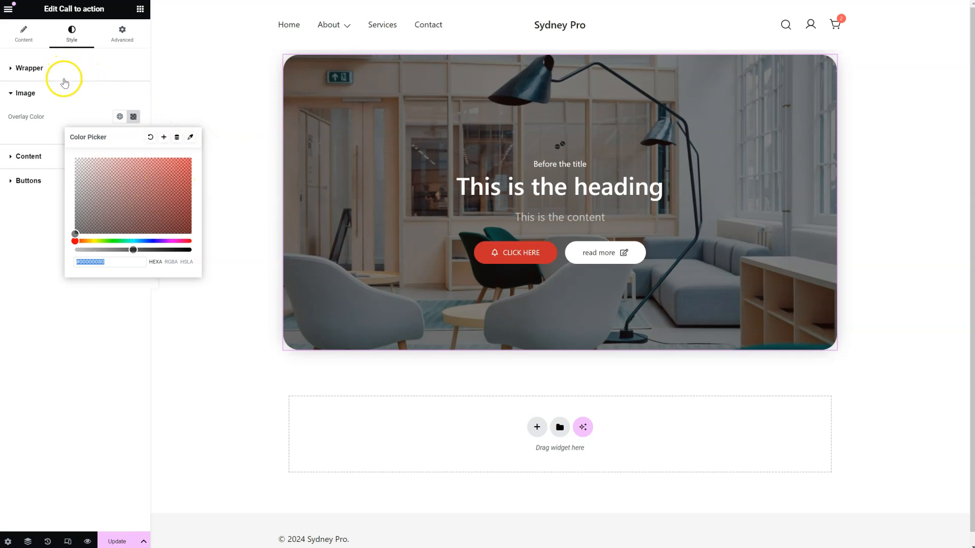
{"action": "left_click", "coordinate": [173, 170]}
{"action": "left_click_drag", "start_coordinate": [173, 170], "coordinate": [173, 190]}
{"action": "left_click", "coordinate": [147, 241]}
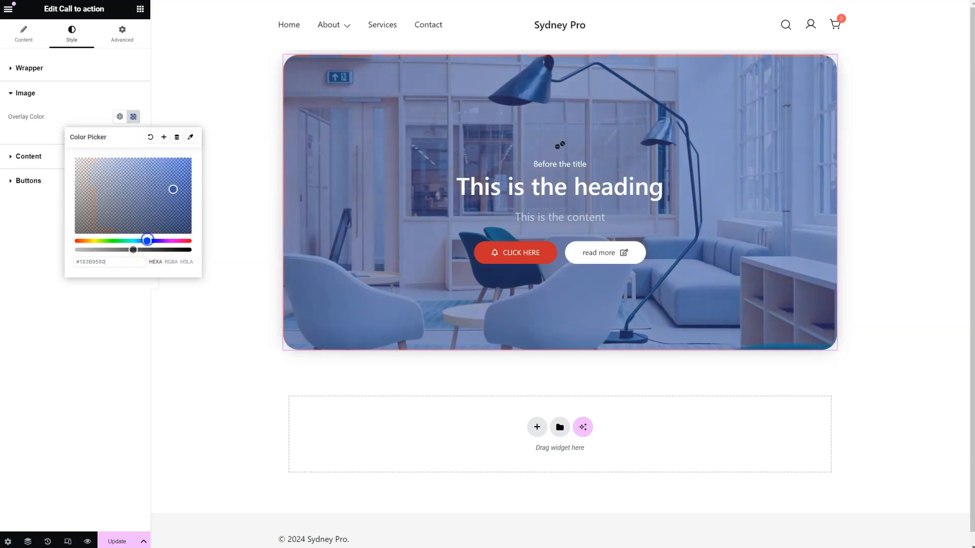
{"action": "left_click", "coordinate": [130, 251]}
{"action": "left_click_drag", "start_coordinate": [131, 254], "coordinate": [163, 250]}
{"action": "left_click", "coordinate": [157, 240]}
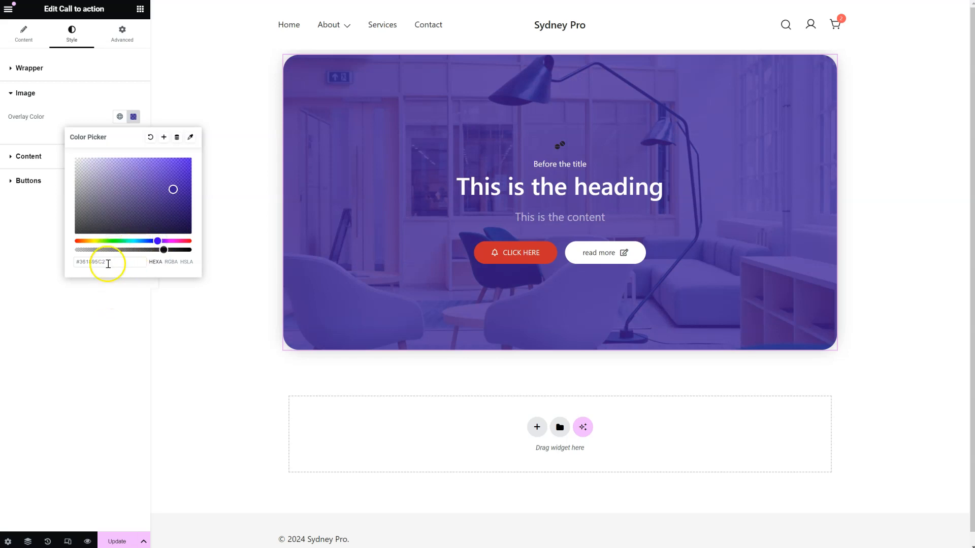
{"action": "left_click", "coordinate": [100, 330]}
Color the content icon white (#FFFFFF) and enlarge it to about 61 px.
{"action": "left_click", "coordinate": [79, 155]}
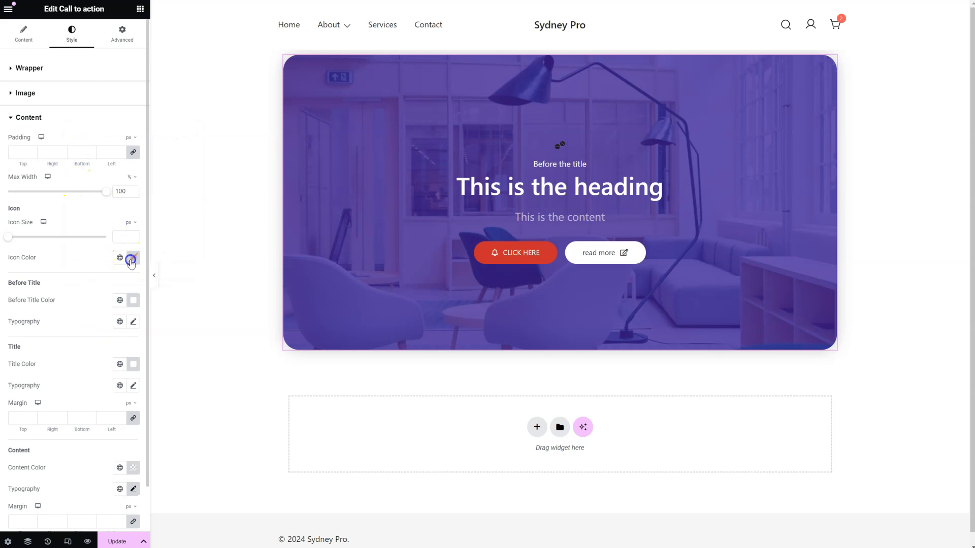
{"action": "left_click", "coordinate": [133, 258]}
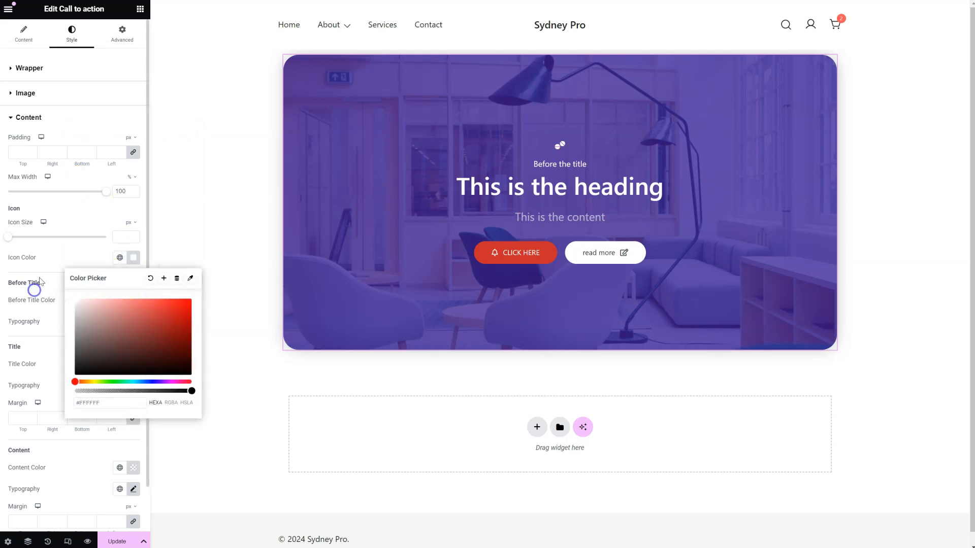
{"action": "left_click", "coordinate": [51, 235]}
{"action": "mouse_move", "coordinate": [51, 236]}
{"action": "left_mouse_down"}
{"action": "mouse_move", "coordinate": [43, 239]}
{"action": "mouse_move", "coordinate": [66, 237]}
{"action": "left_mouse_up"}
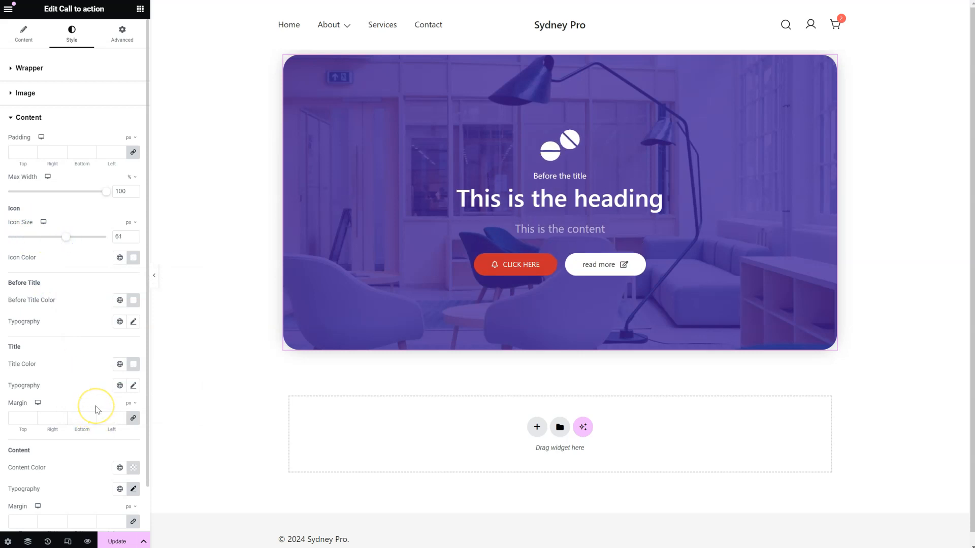